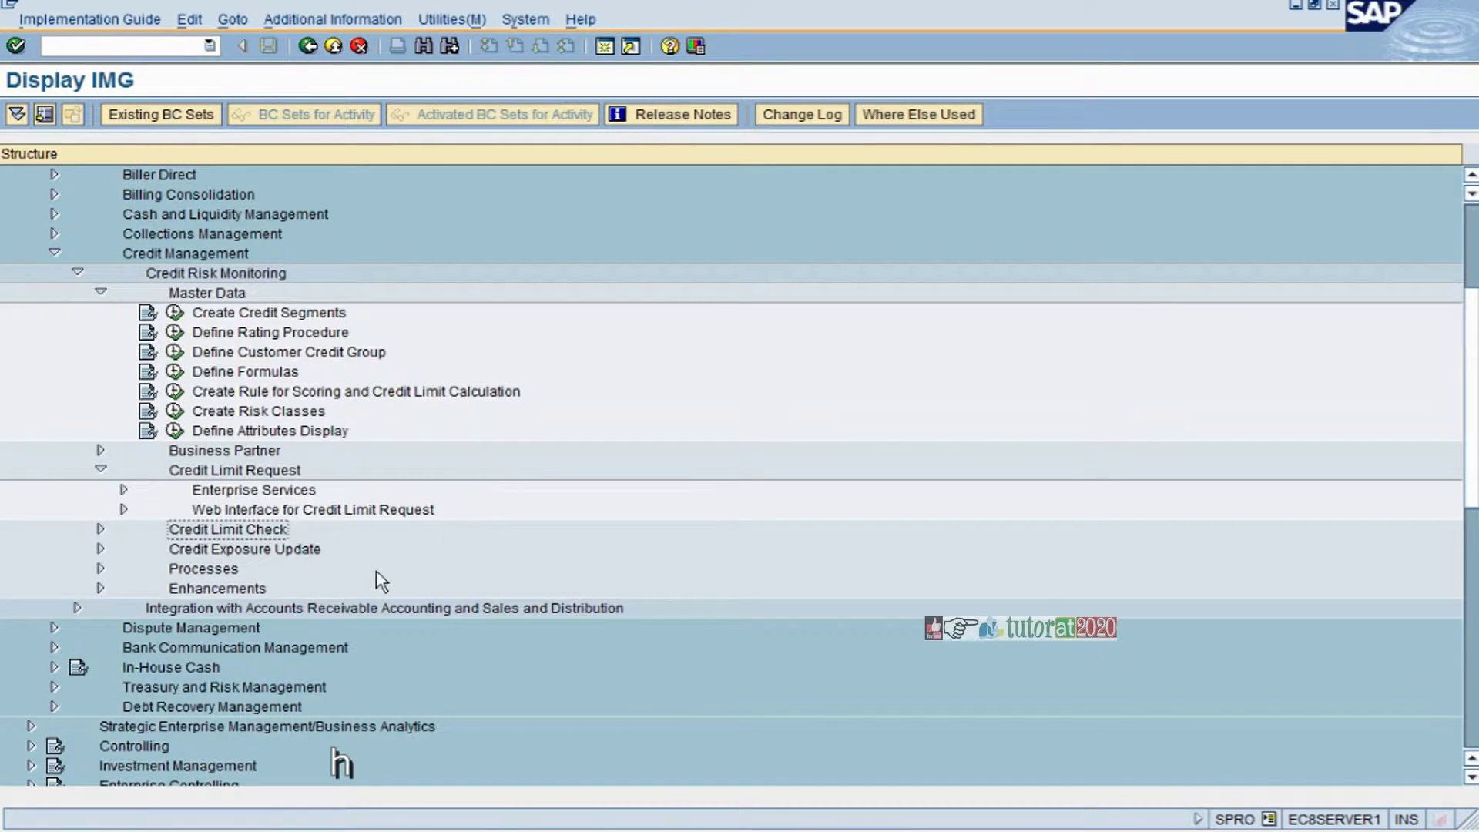
- Run Define Document Class for Attachments under the service provider mapping BAdIs and start a new entry
{"action": "left_click", "coordinate": [123, 490]}
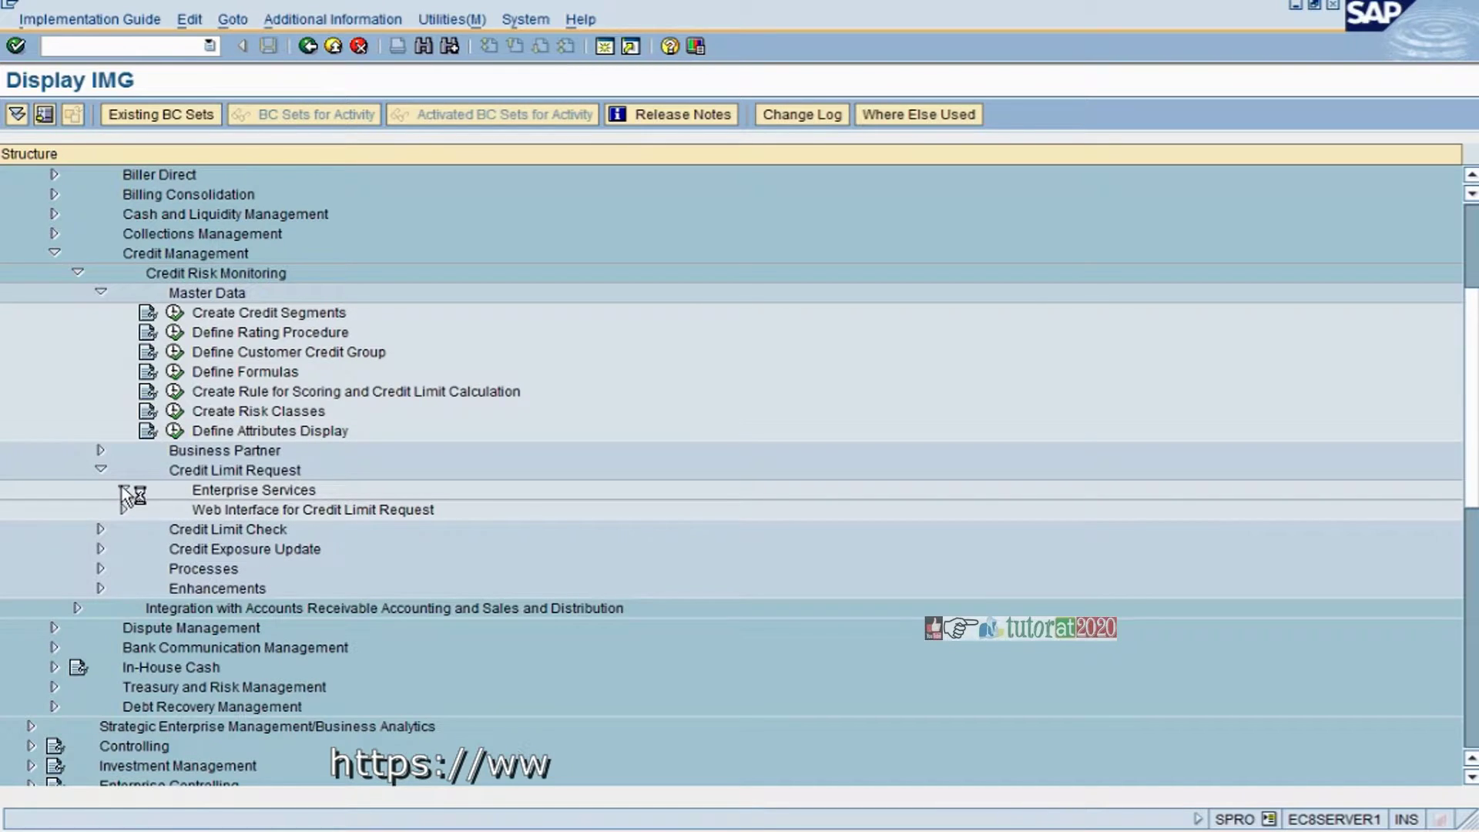
{"action": "left_click", "coordinate": [147, 530]}
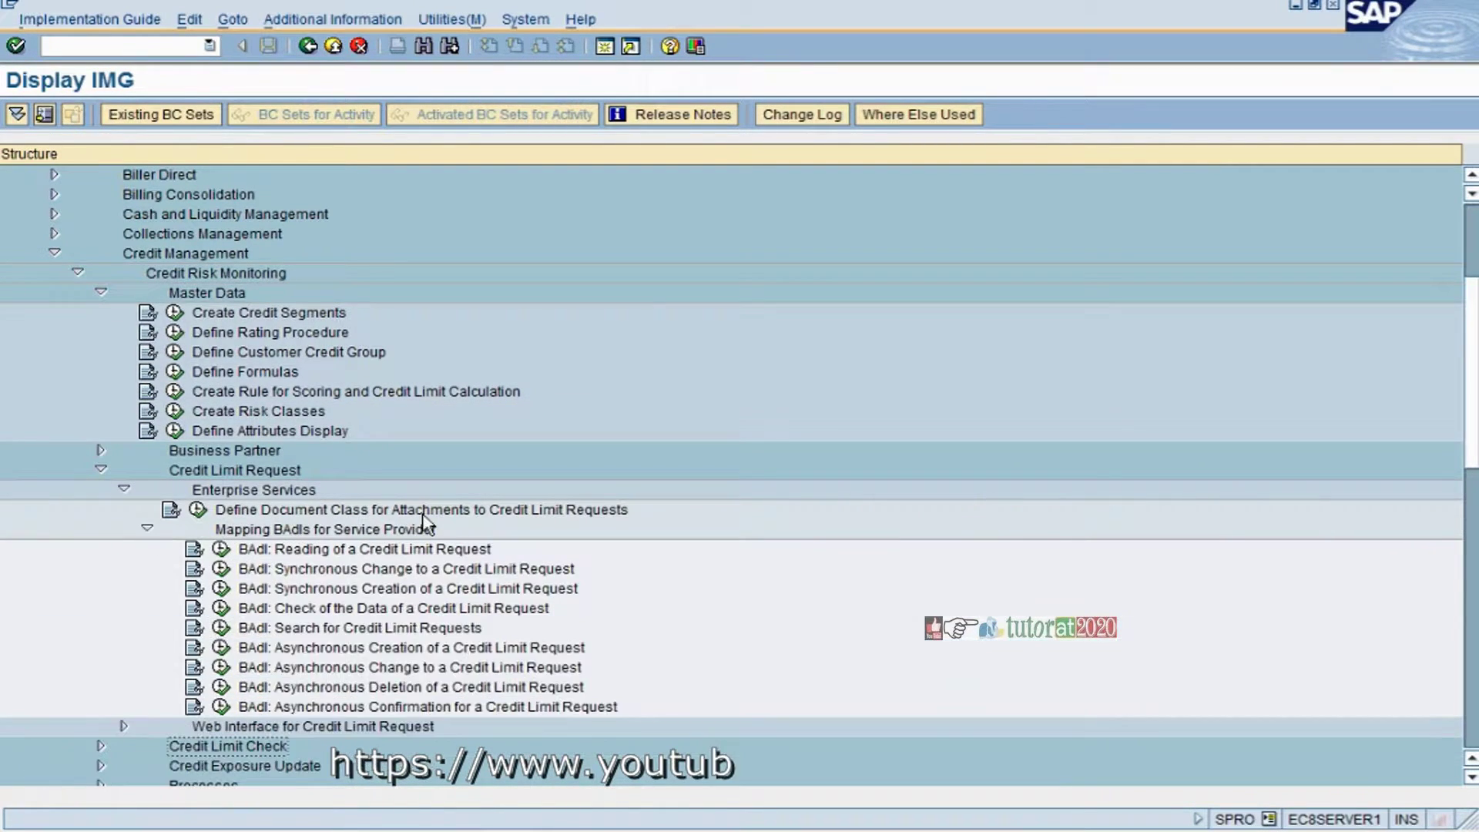
{"action": "left_click", "coordinate": [197, 510]}
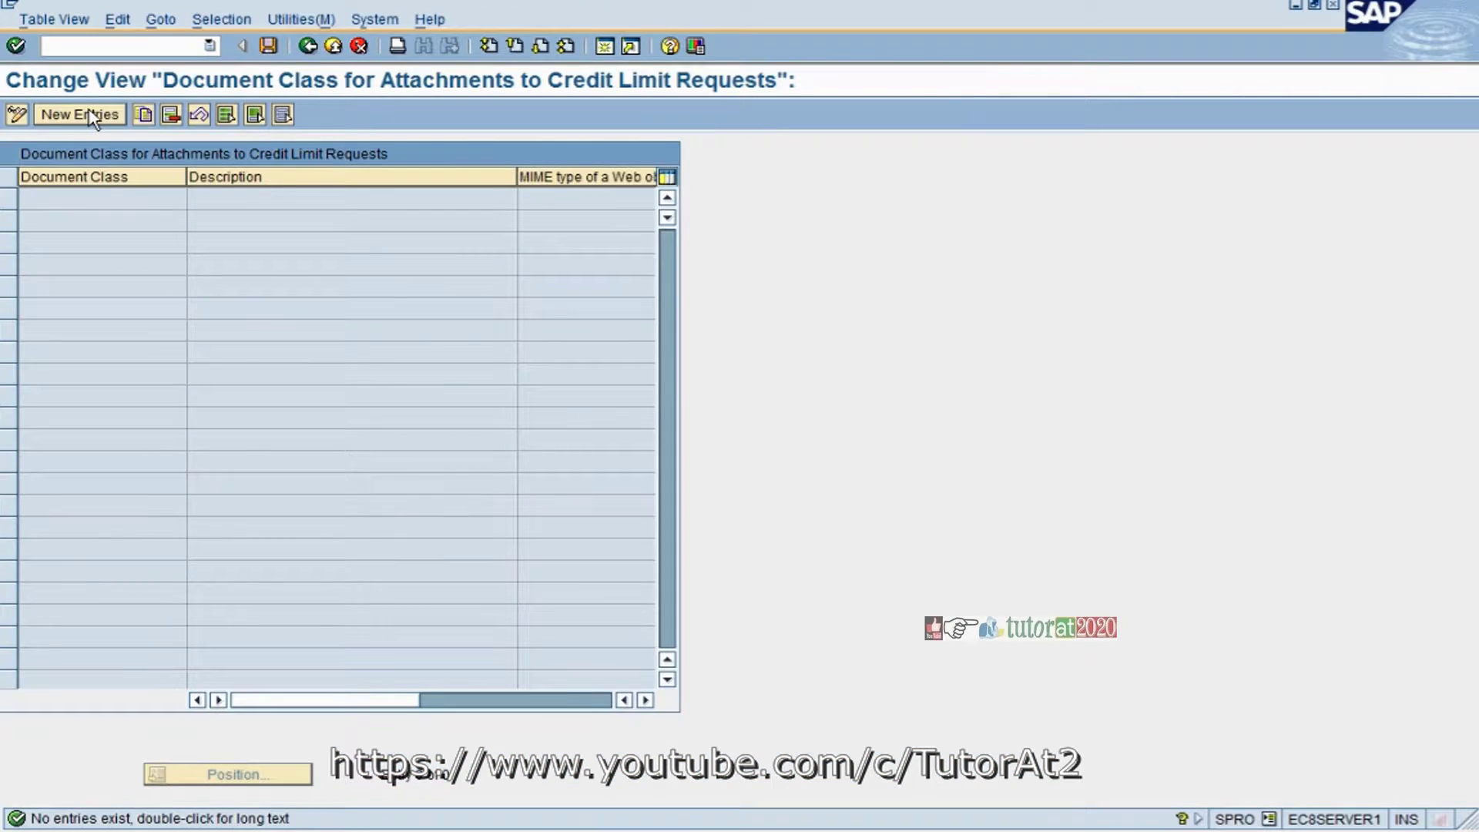
{"action": "left_click", "coordinate": [81, 115]}
{"action": "left_click", "coordinate": [196, 199]}
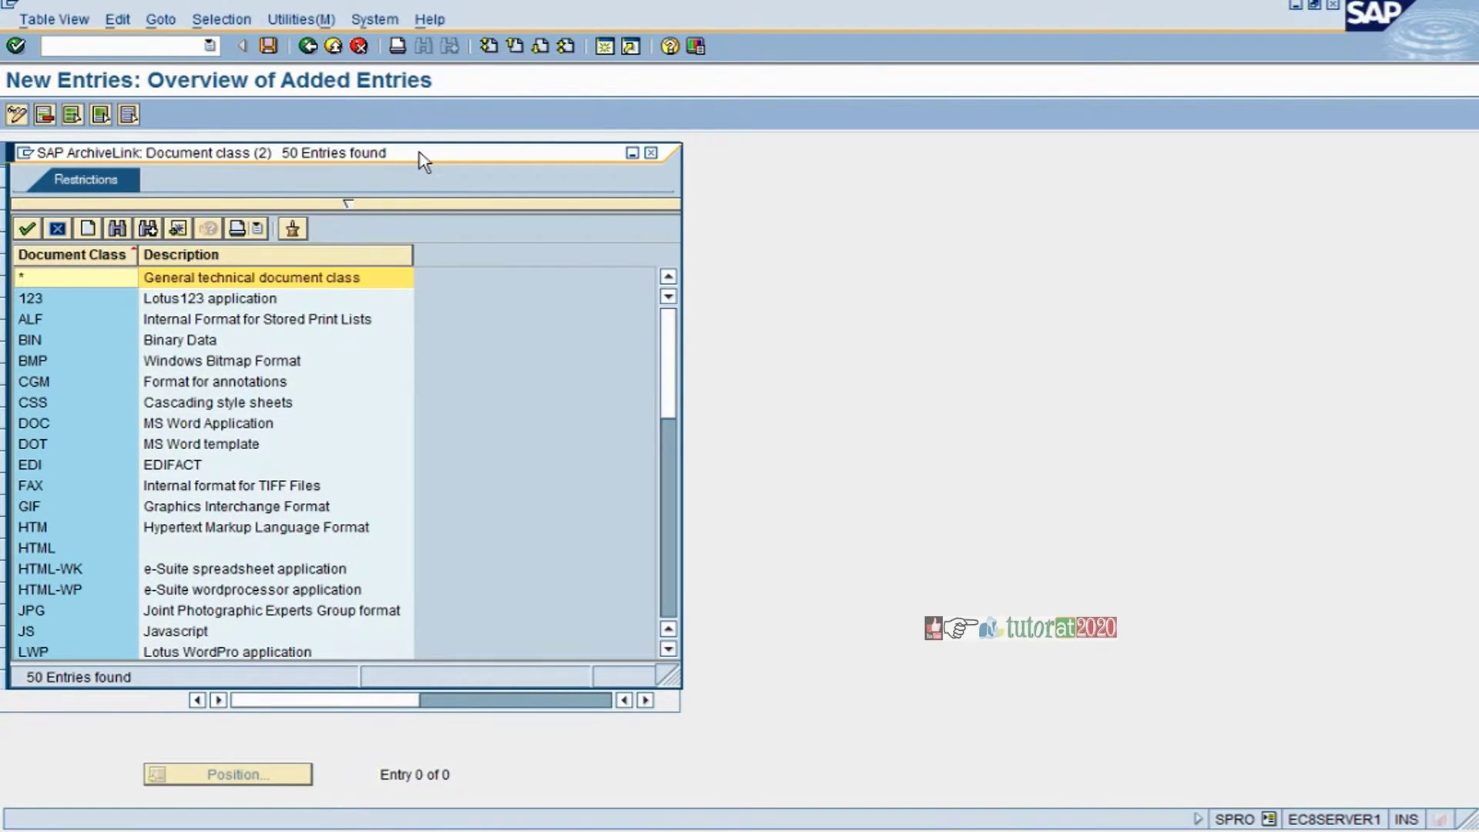
- Move the ArchiveLink document class value list aside
{"action": "left_click_drag", "start_coordinate": [417, 153], "coordinate": [769, 155]}
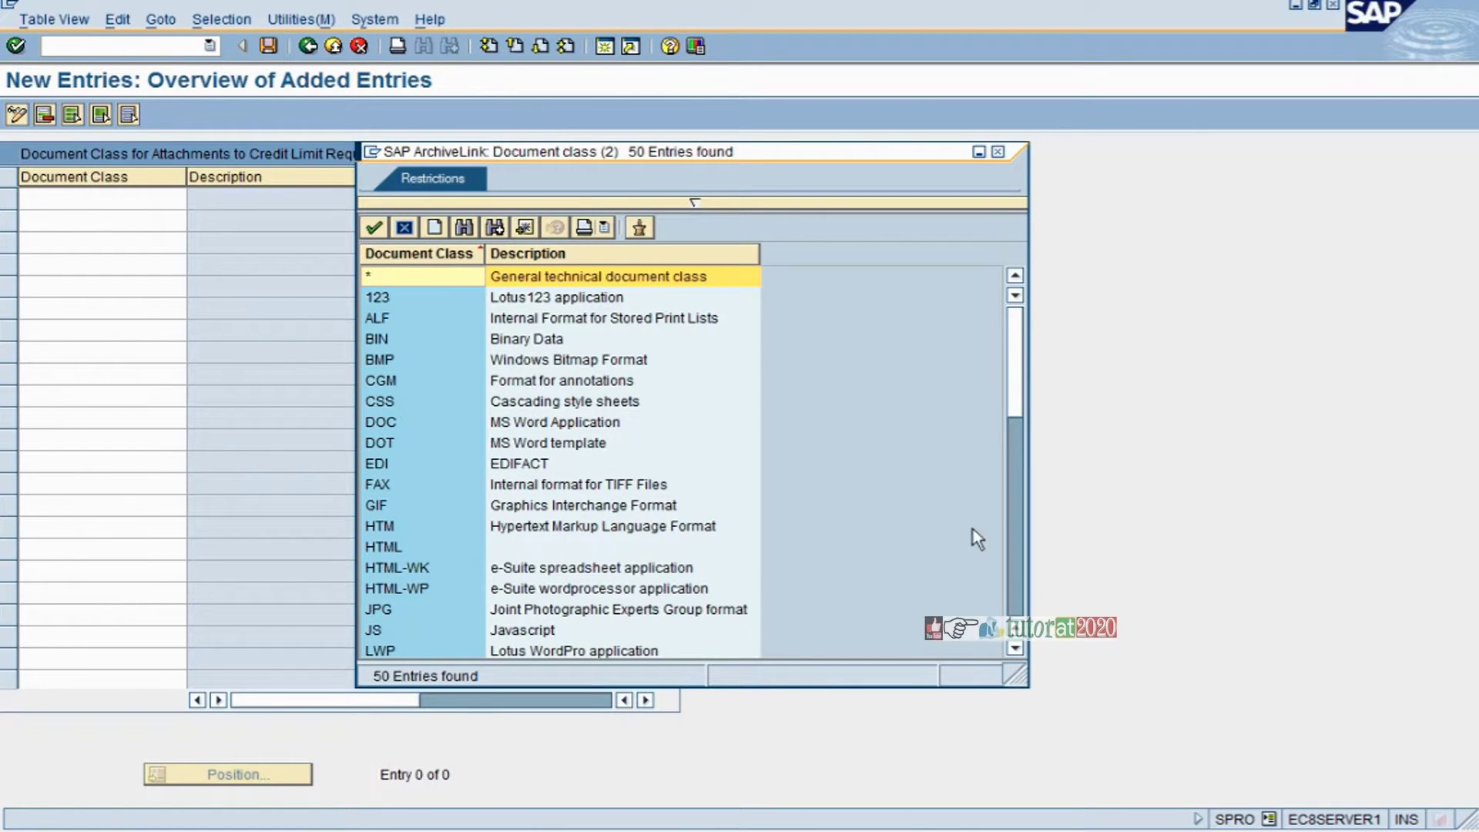
- Choose document class DOC, save it to a customizing request, and return to the IMG tree
{"action": "double_click", "coordinate": [493, 423]}
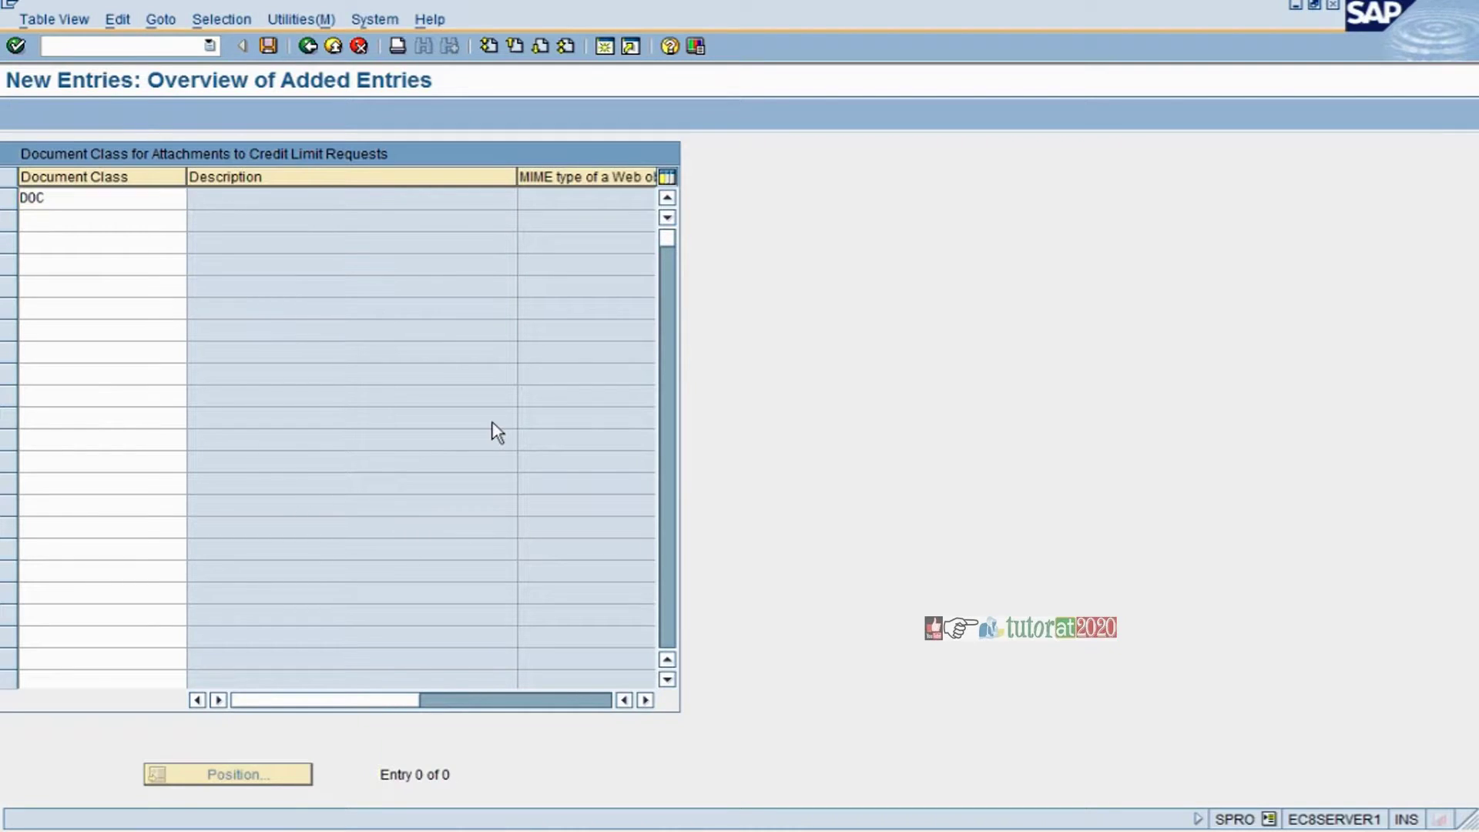
{"action": "left_click", "coordinate": [268, 46]}
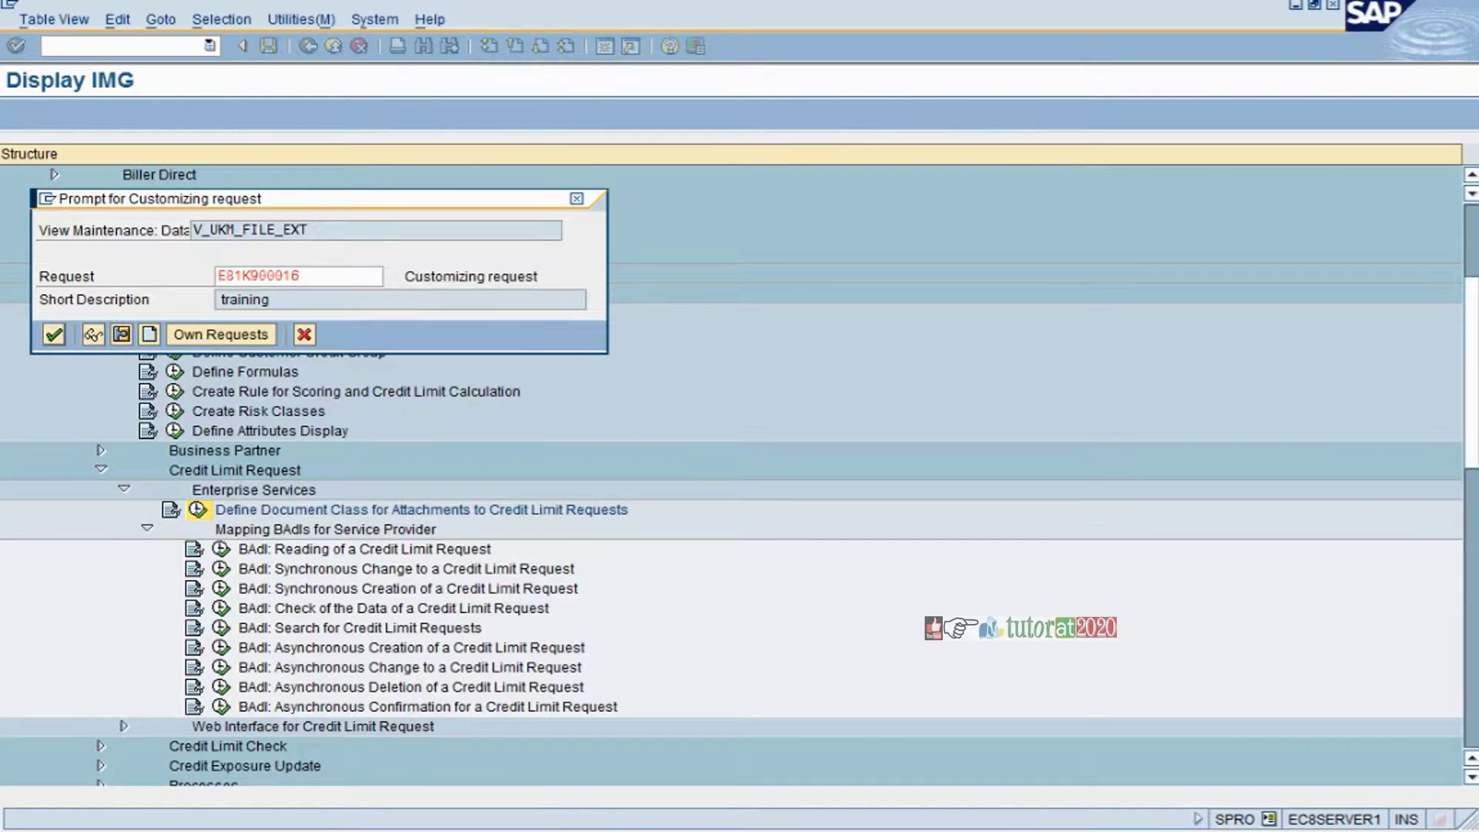
{"action": "left_click", "coordinate": [53, 334]}
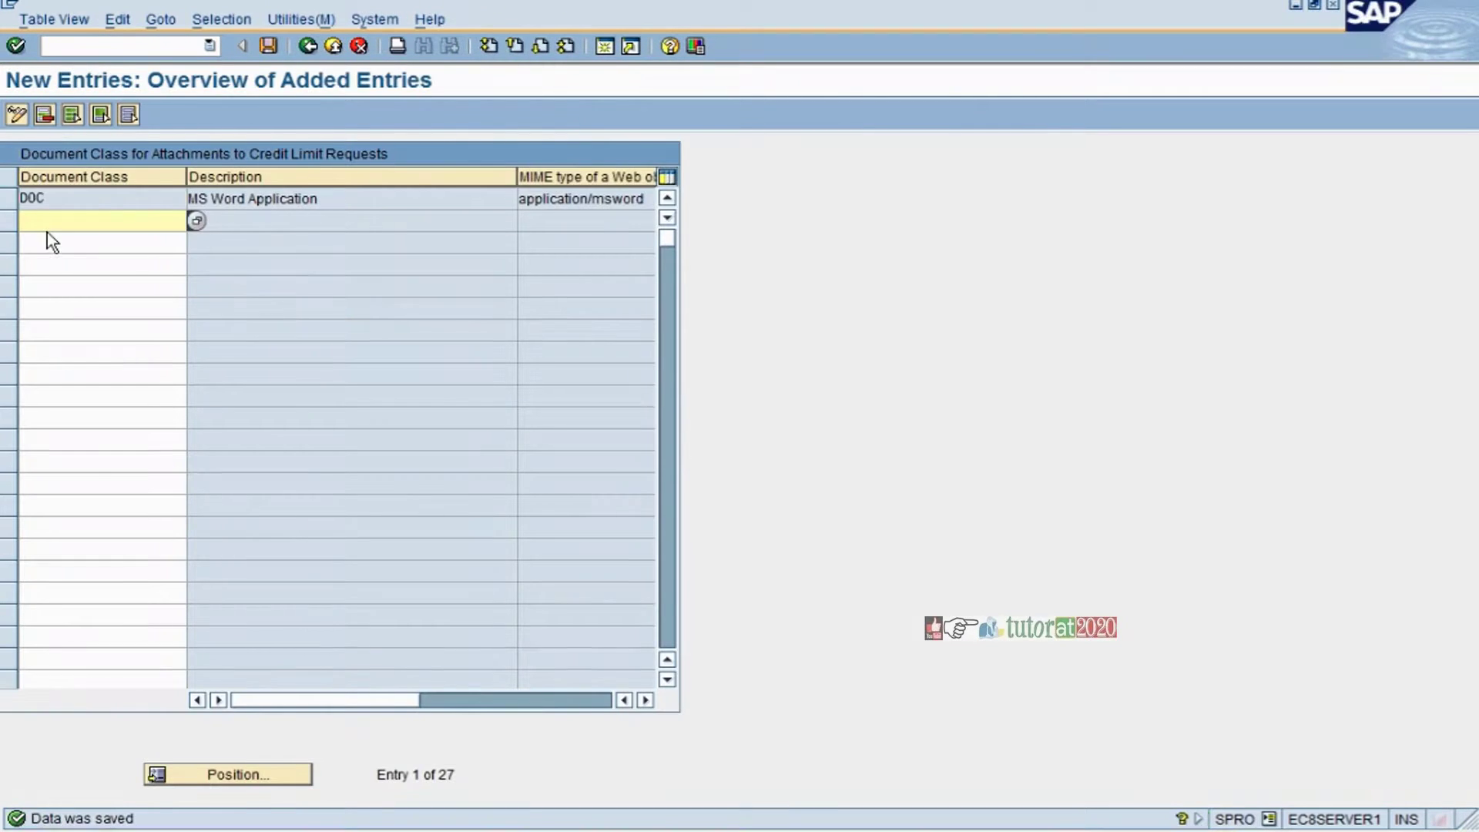
{"action": "left_click", "coordinate": [310, 48]}
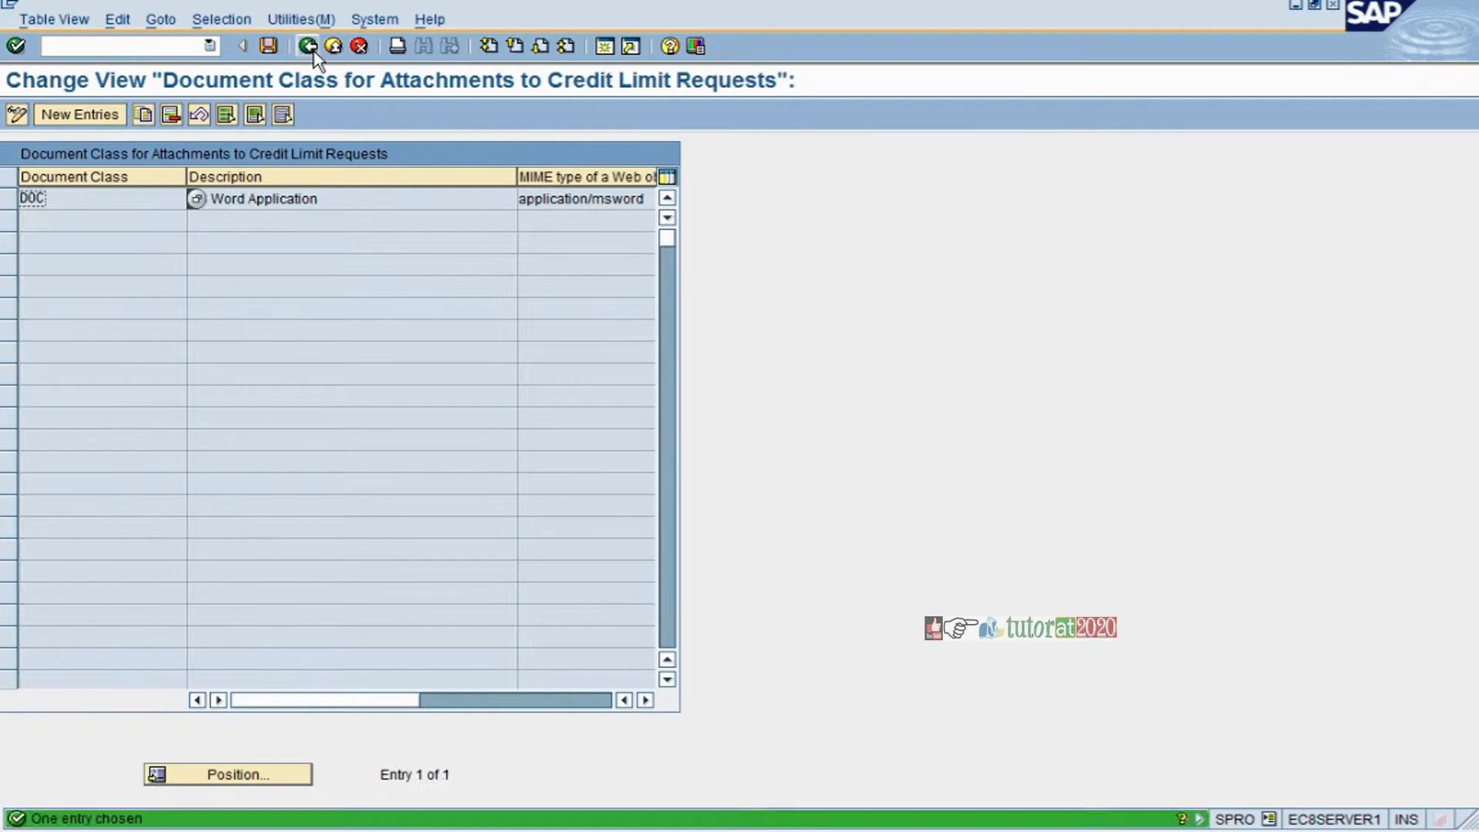
{"action": "left_click", "coordinate": [312, 51]}
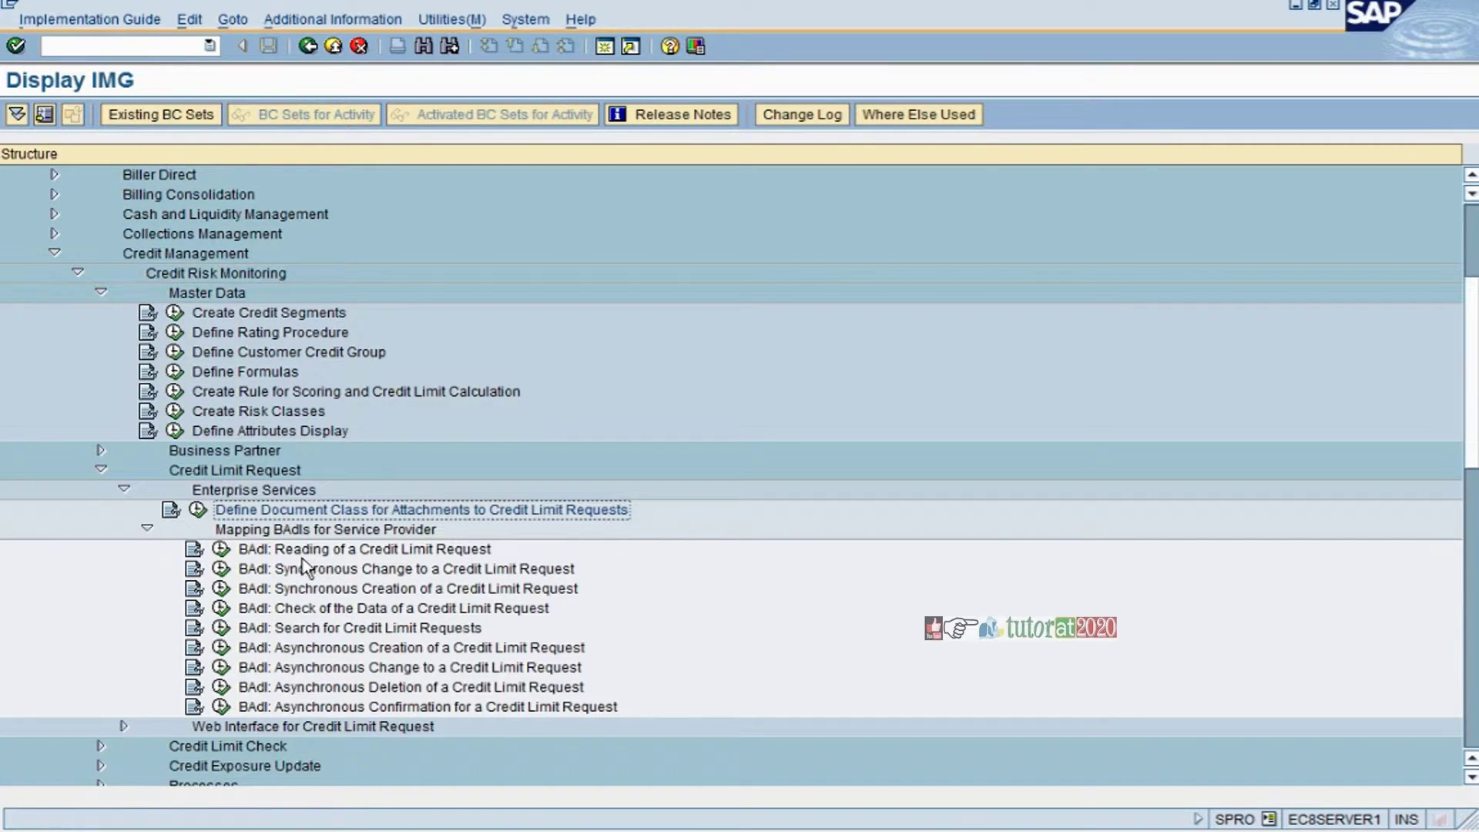
- Go from the Reading BAdI down through Check of the Data to Asynchronous Deletion
{"action": "left_click", "coordinate": [373, 553]}
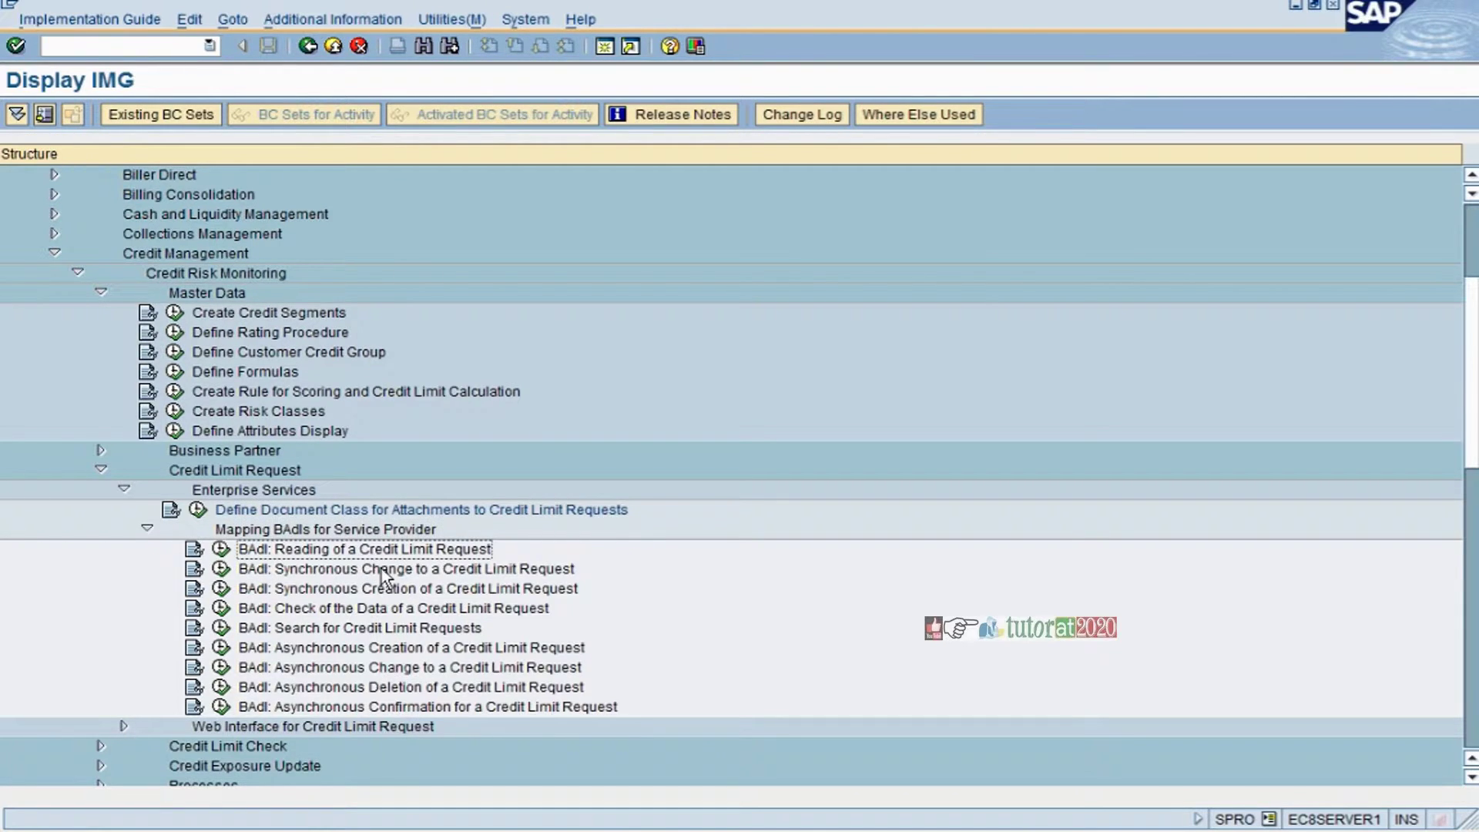
{"action": "key", "text": "Down"}
{"action": "key", "text": "Down"}
{"action": "key", "text": "Down"}
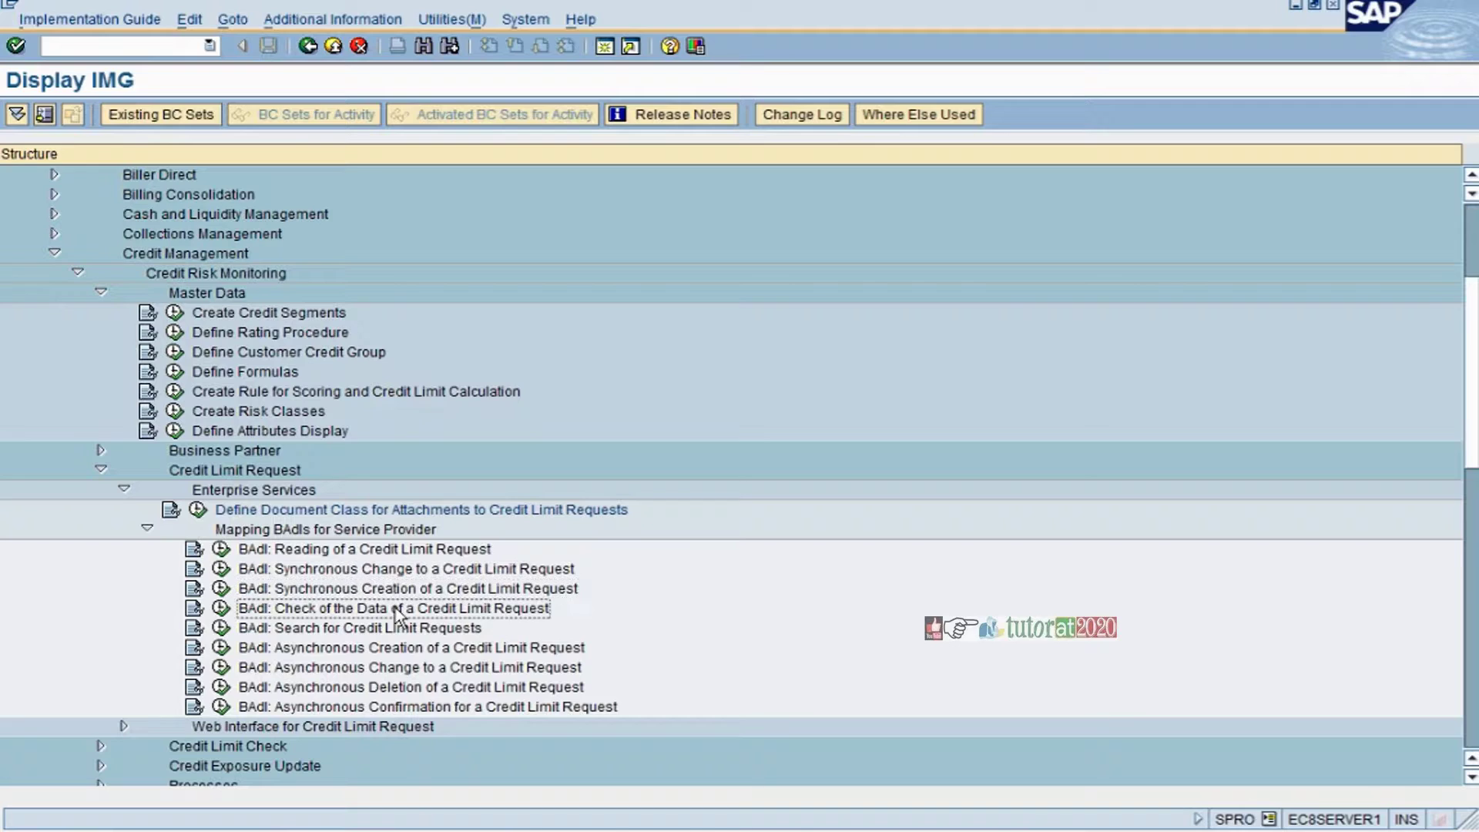
{"action": "key", "text": "Down"}
{"action": "key", "text": "Down"}
{"action": "key", "text": "Down"}
{"action": "key", "text": "Down"}
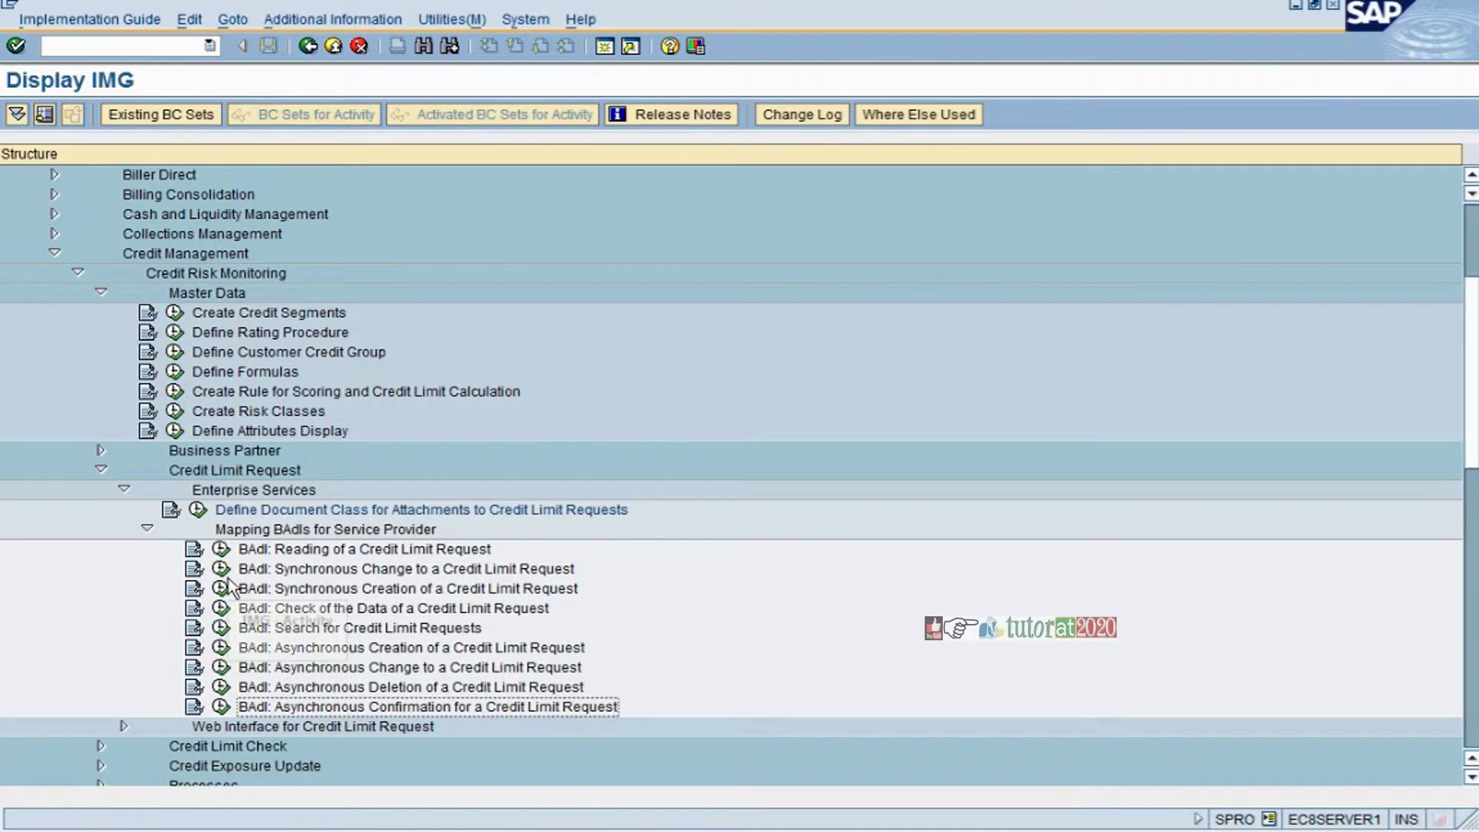
{"action": "left_click", "coordinate": [221, 549]}
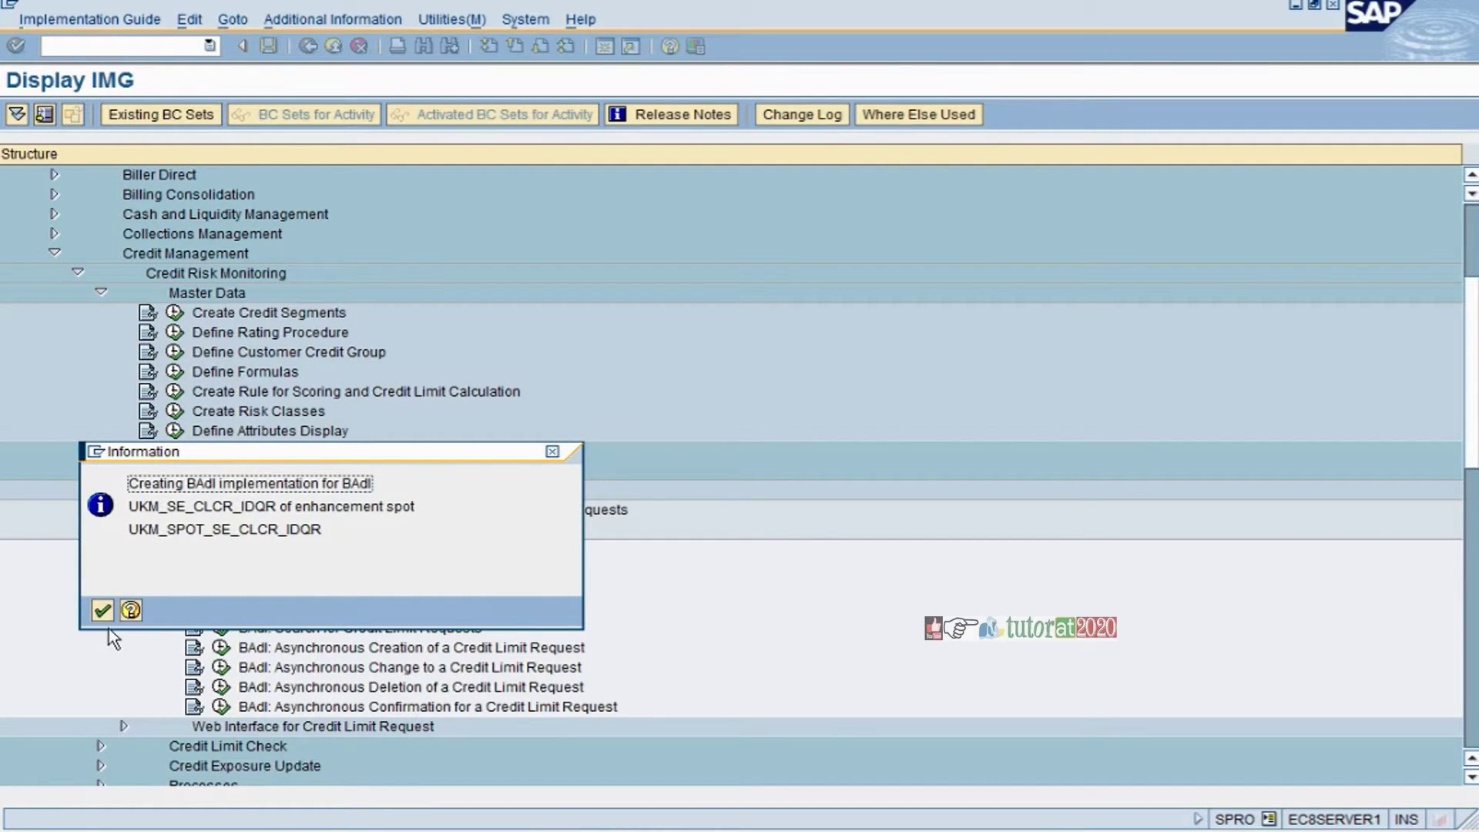
{"action": "left_click", "coordinate": [106, 617]}
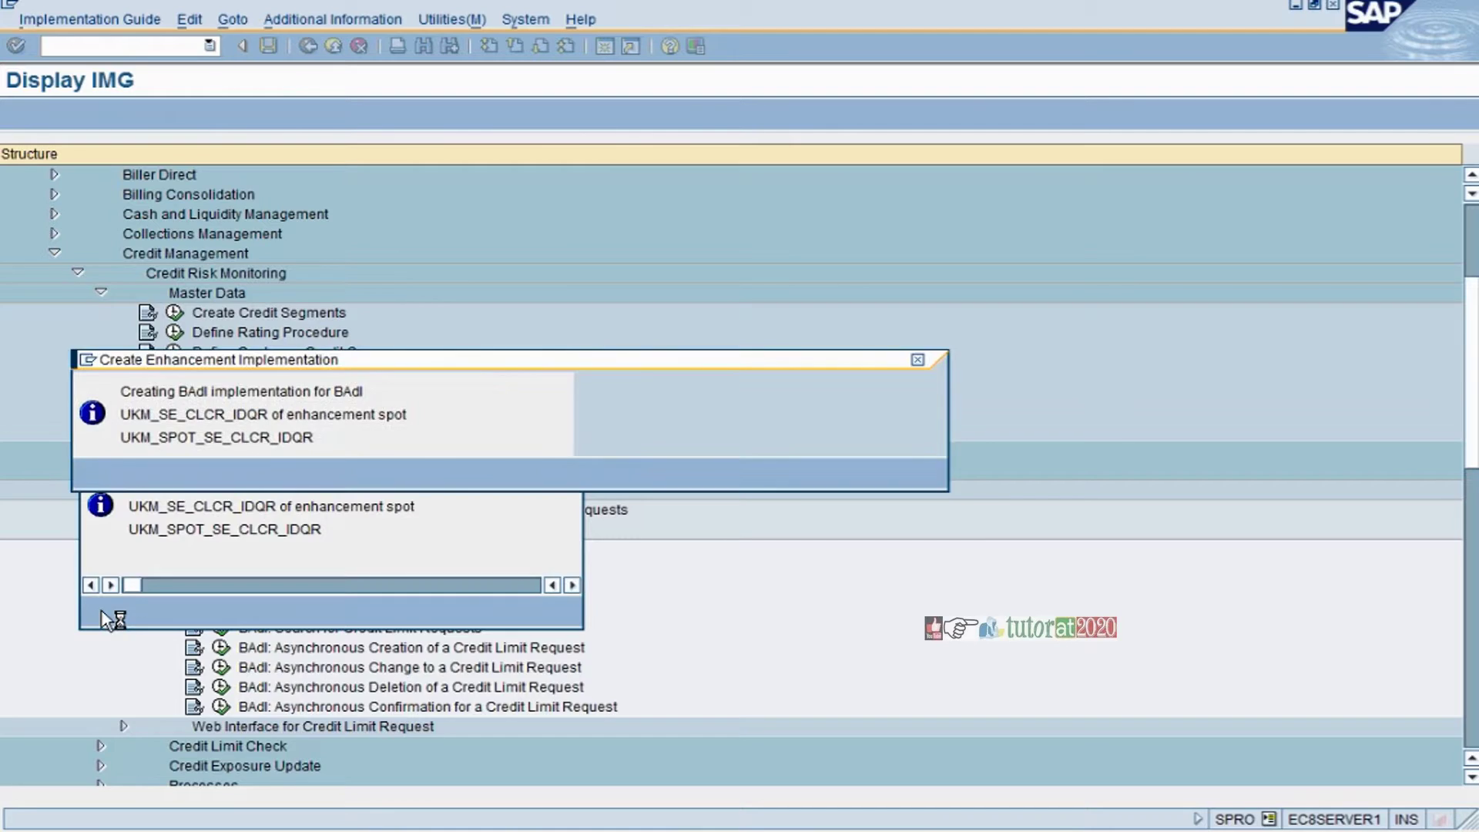
{"action": "key", "text": "Tab"}
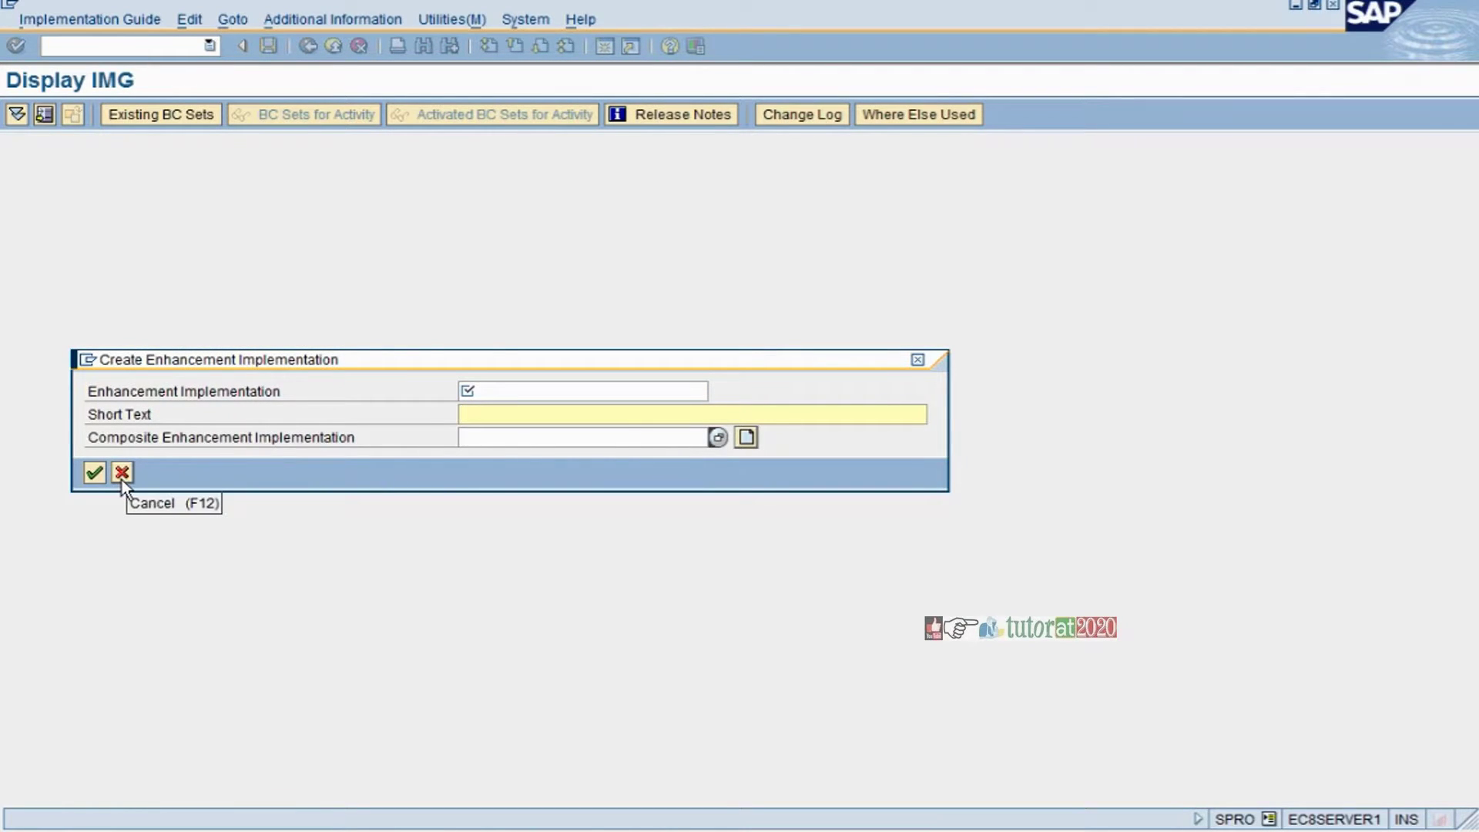
{"action": "left_click", "coordinate": [462, 390]}
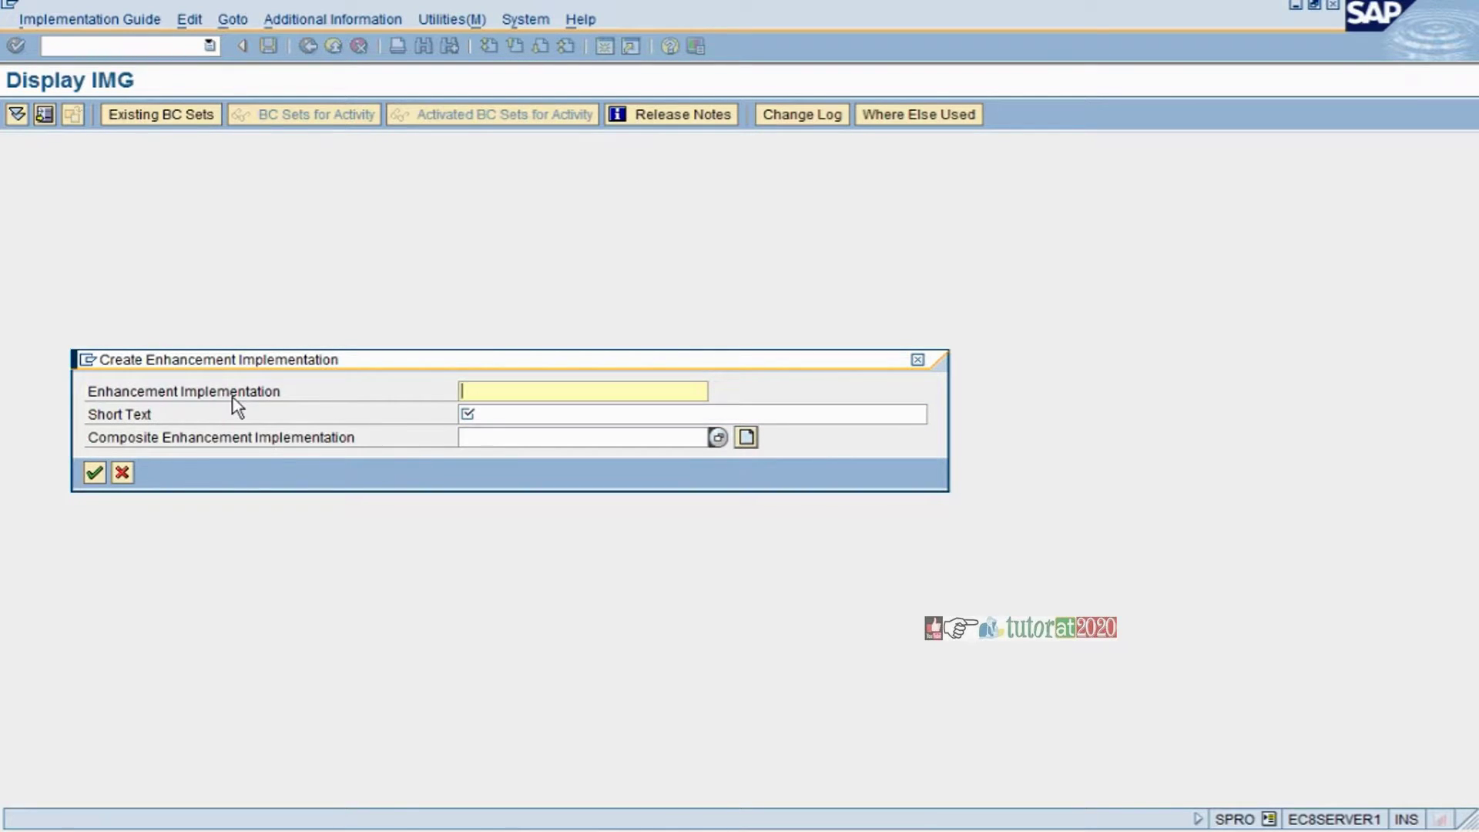
{"action": "left_click", "coordinate": [123, 473]}
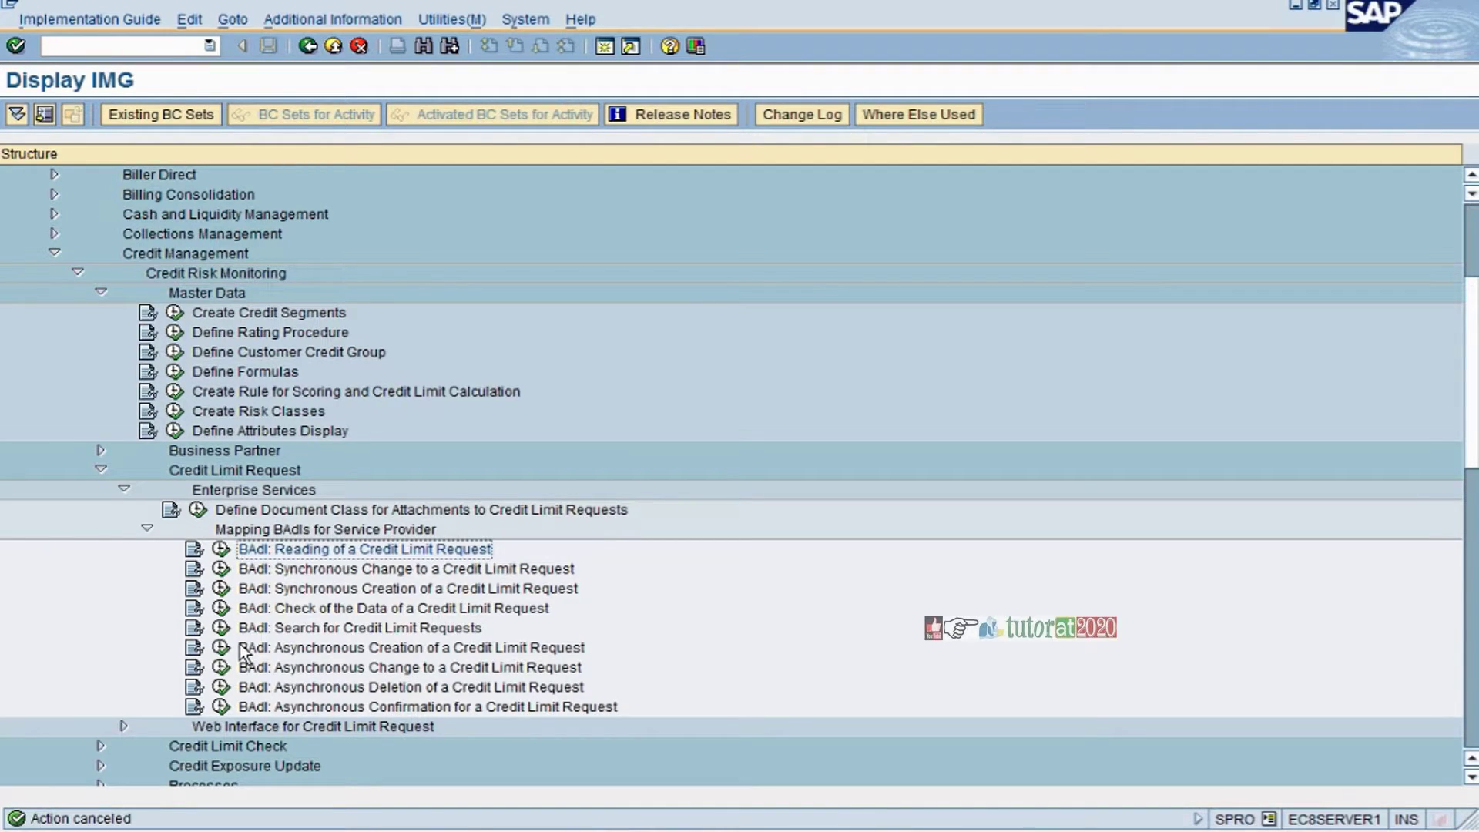
- Select the Asynchronous Change, Search, Reading and Check of the Data BAdI rows
{"action": "left_click", "coordinate": [254, 667]}
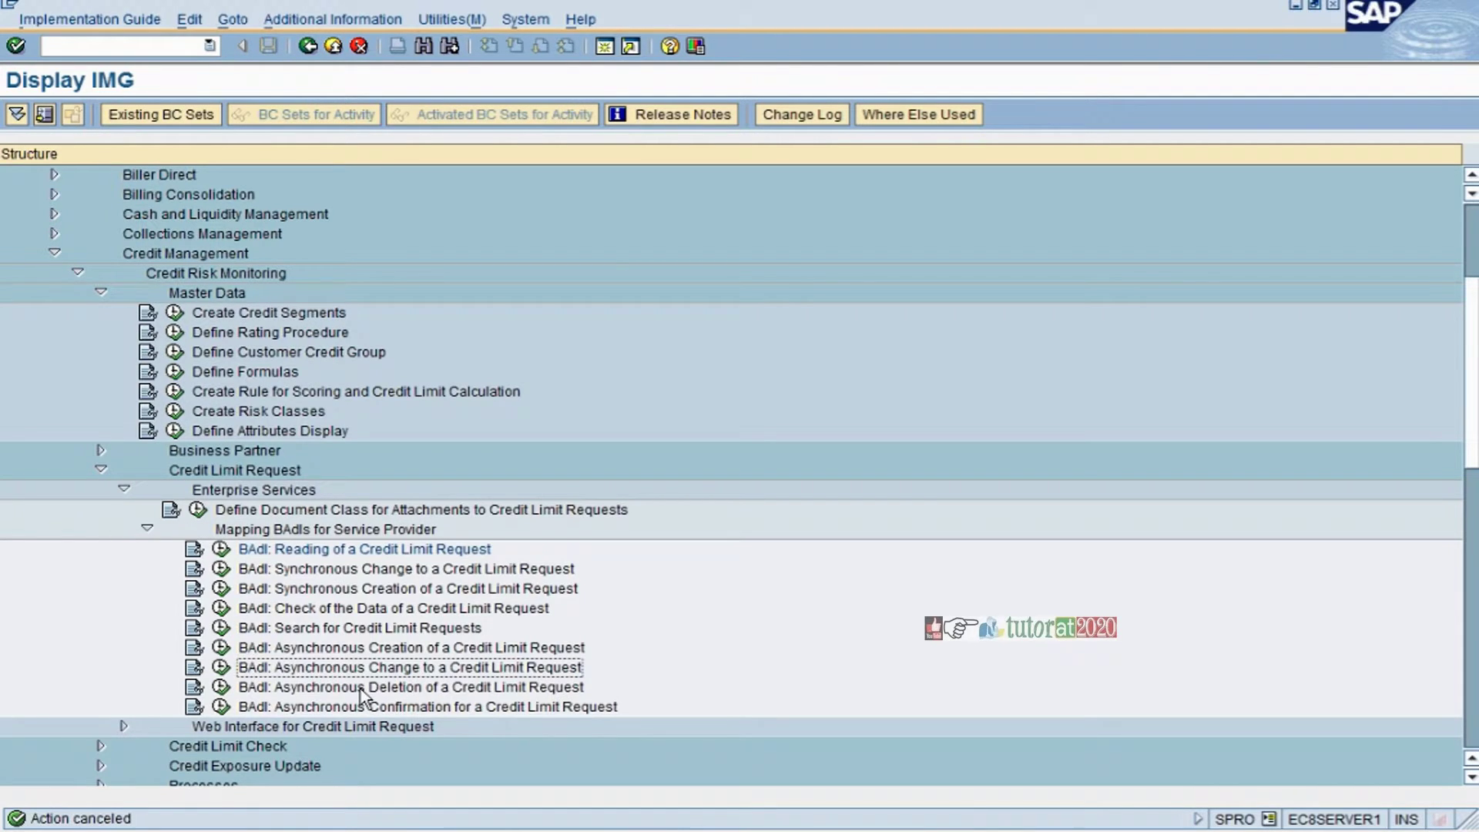
{"action": "left_click", "coordinate": [339, 628]}
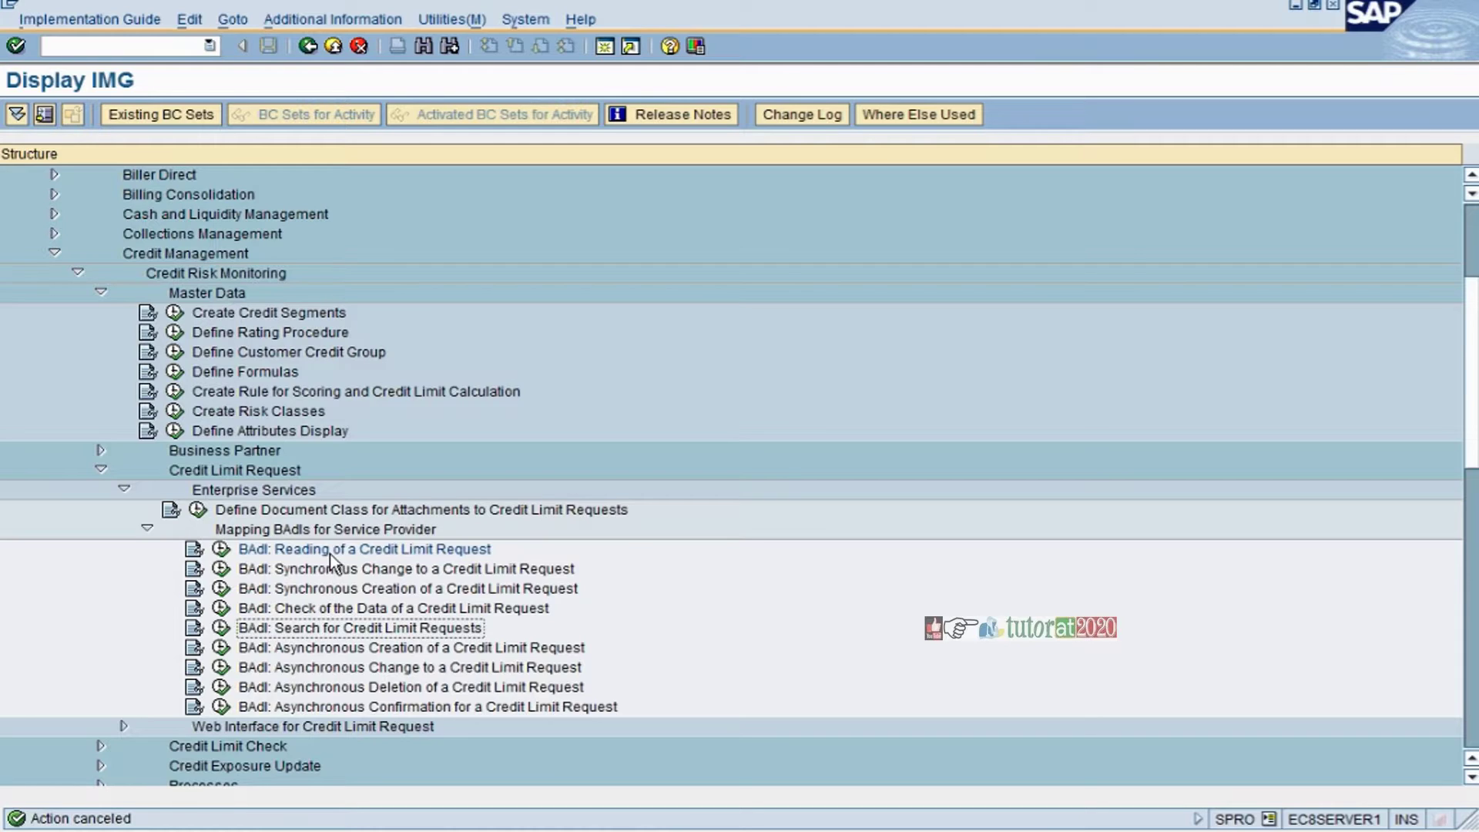
{"action": "left_click", "coordinate": [368, 550]}
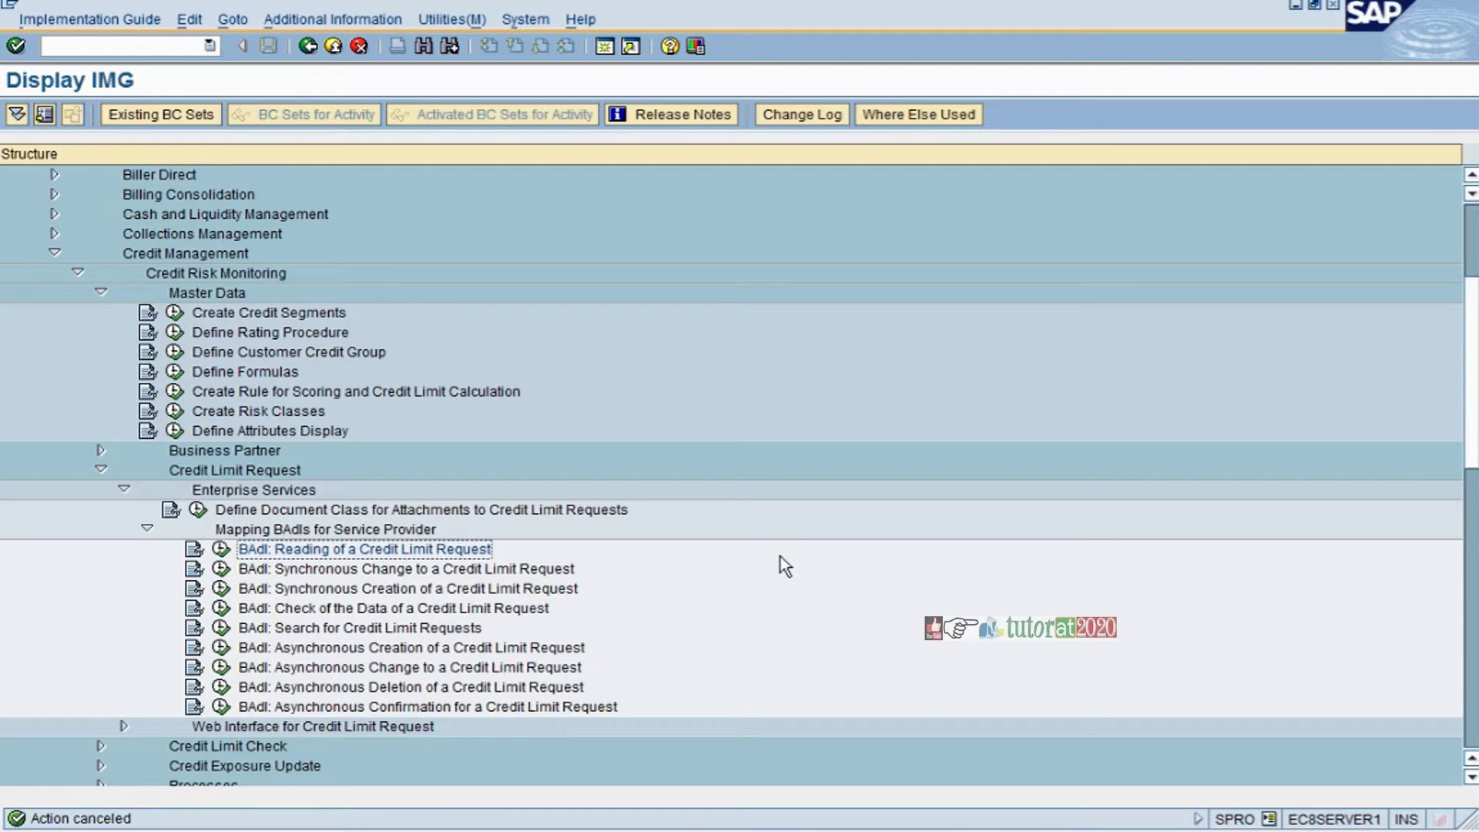
{"action": "left_click", "coordinate": [237, 608]}
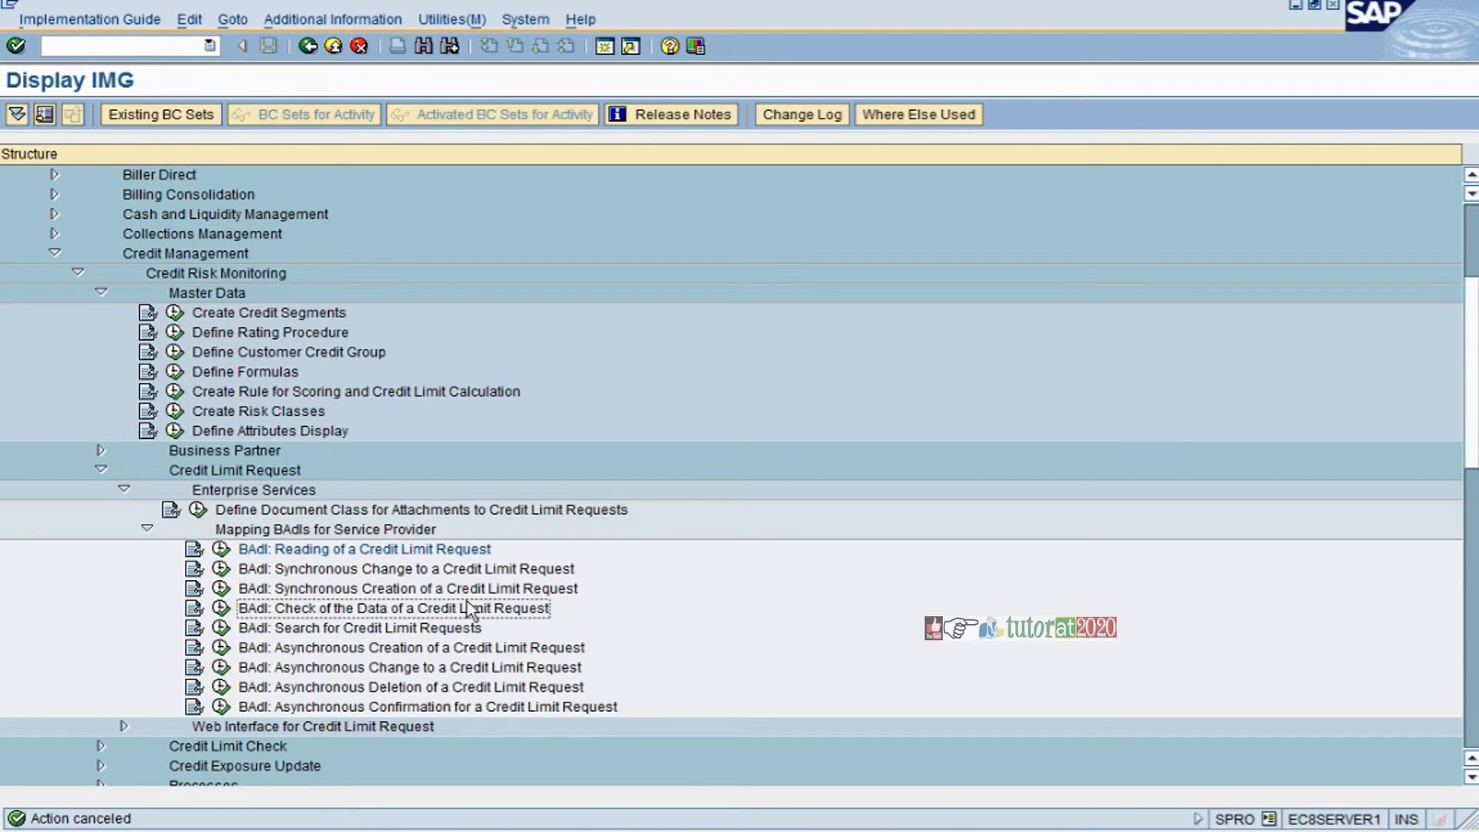
- Step through the asynchronous BAdIs, then show the Reading BAdI's documentation
{"action": "left_click", "coordinate": [469, 706]}
{"action": "left_click", "coordinate": [470, 687]}
{"action": "left_click", "coordinate": [471, 667]}
{"action": "left_click", "coordinate": [467, 654]}
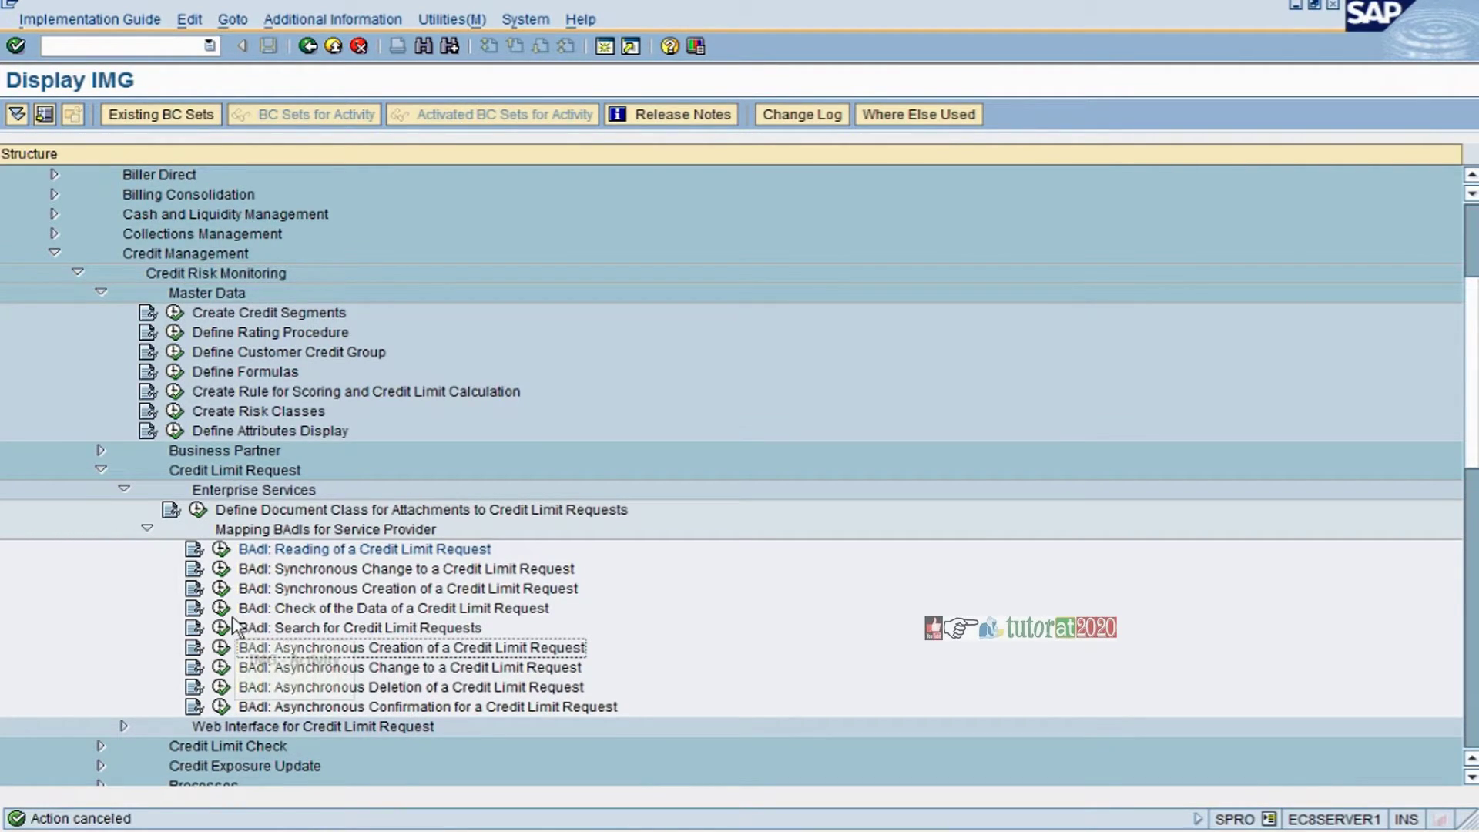
{"action": "left_click", "coordinate": [193, 550]}
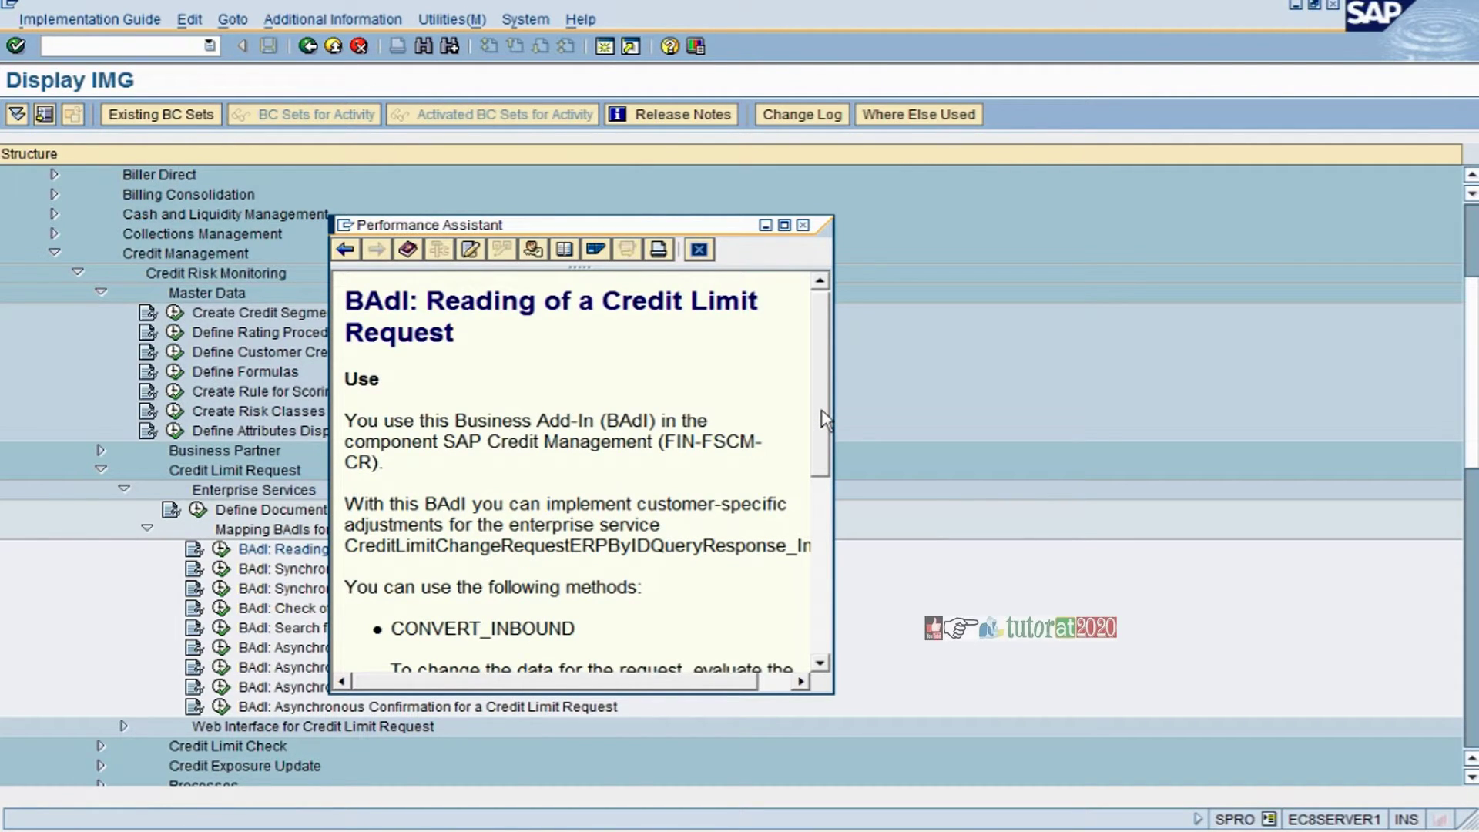
- Scroll the Reading BAdI documentation, mark the CONVERT_INBOUND description, and close it
{"action": "left_click_drag", "start_coordinate": [823, 419], "coordinate": [815, 645]}
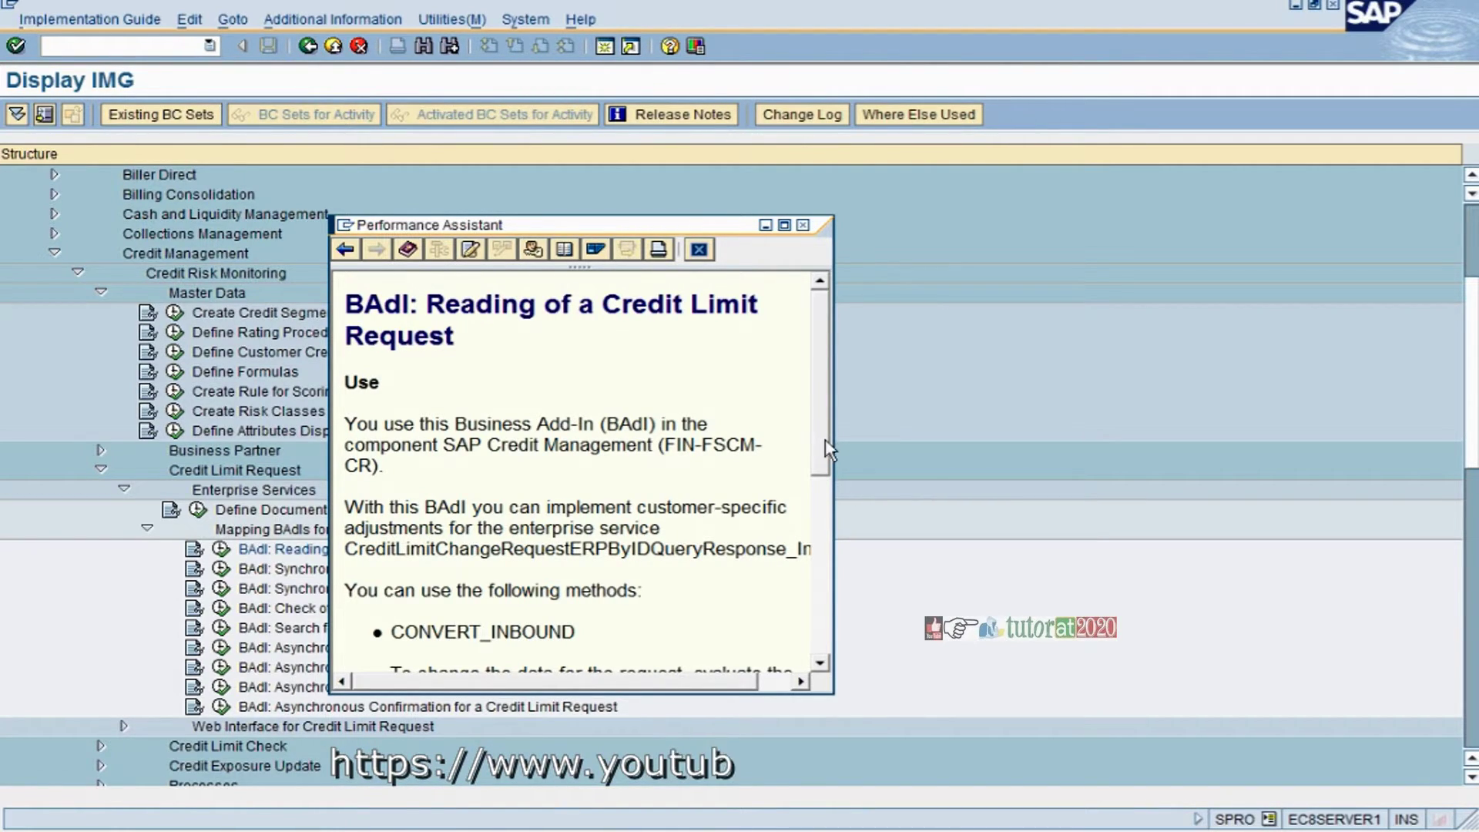
{"action": "left_click_drag", "start_coordinate": [826, 442], "coordinate": [826, 492]}
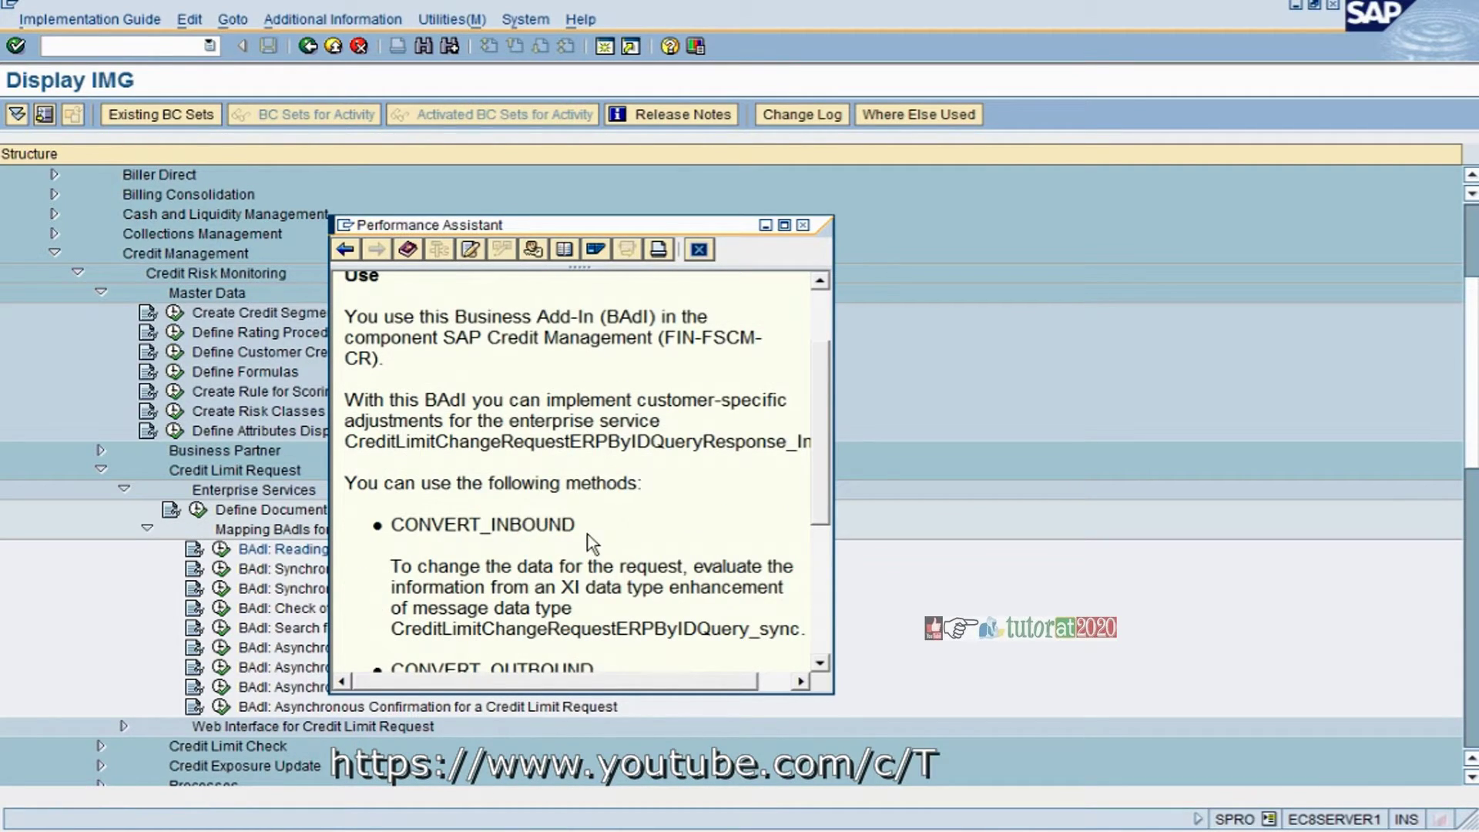
{"action": "left_click_drag", "start_coordinate": [584, 533], "coordinate": [412, 568]}
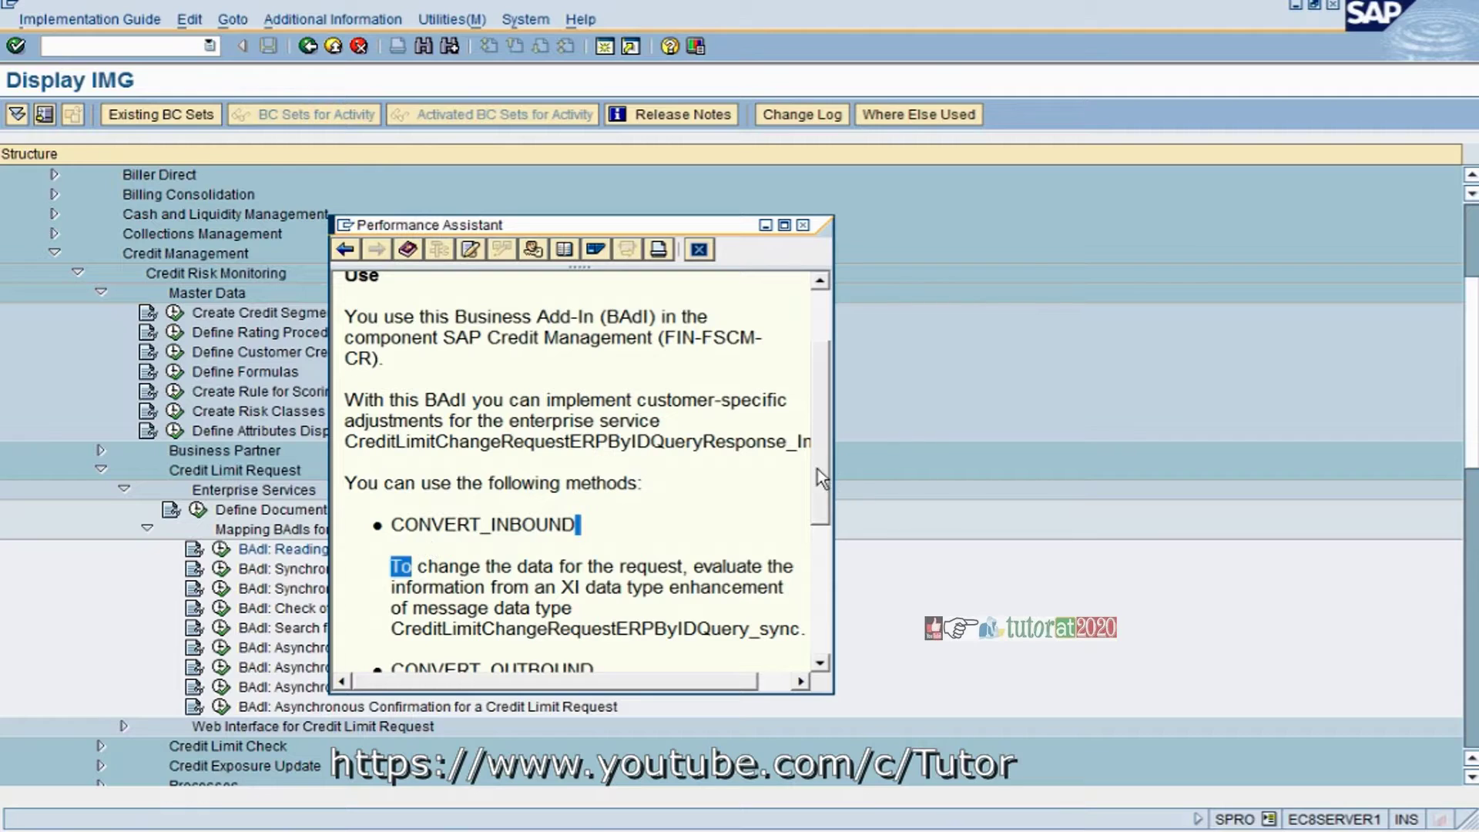
{"action": "left_click_drag", "start_coordinate": [819, 478], "coordinate": [815, 597]}
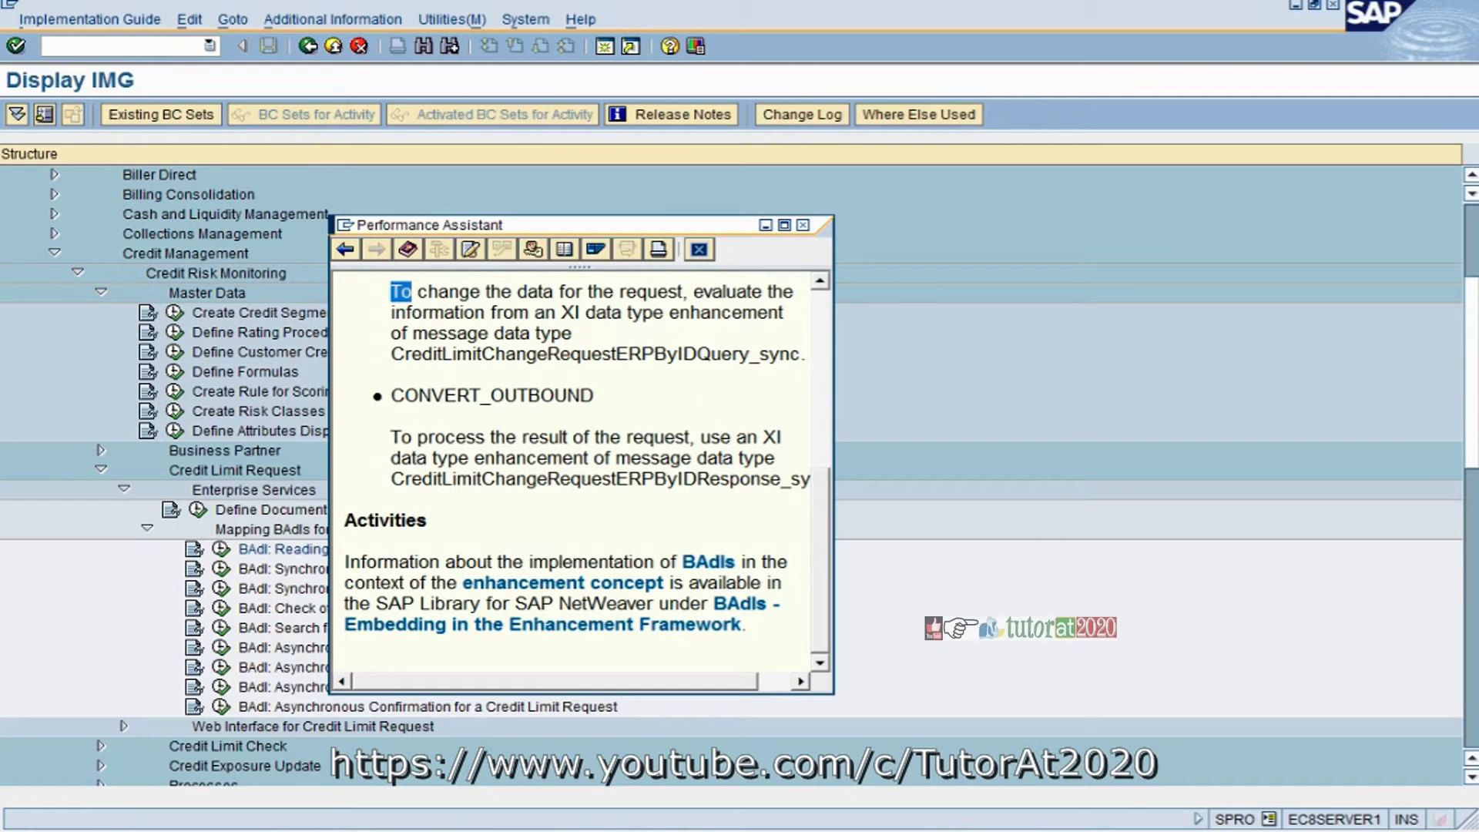
{"action": "left_click", "coordinate": [699, 249]}
- Expand Web Interface for Credit Limit Request and scroll down to Mapping BAdIs for Service Consumer
{"action": "left_click", "coordinate": [122, 724]}
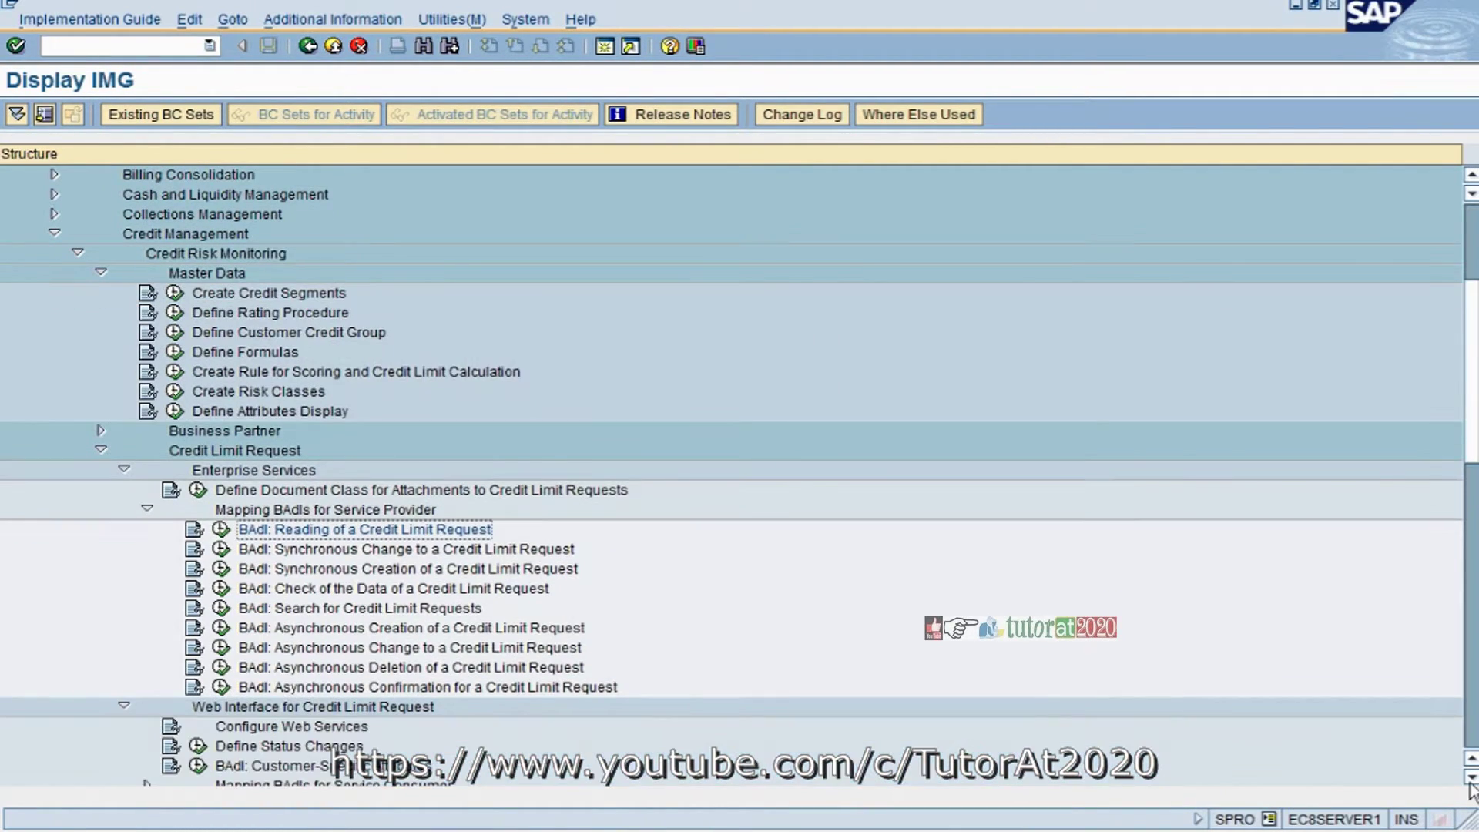
{"action": "left_click", "coordinate": [1471, 778]}
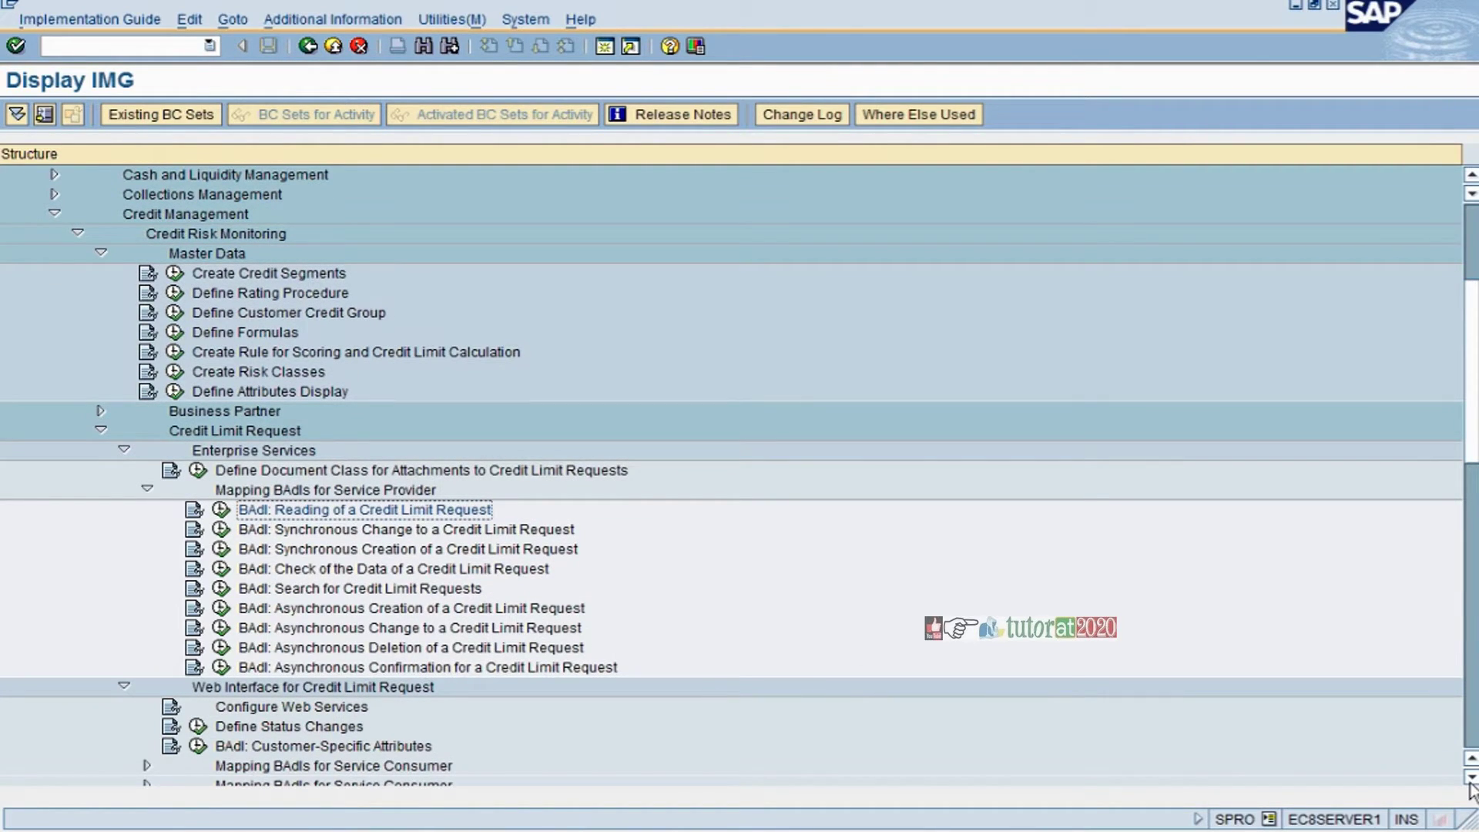
{"action": "left_click", "coordinate": [1470, 778]}
{"action": "left_click", "coordinate": [1470, 778]}
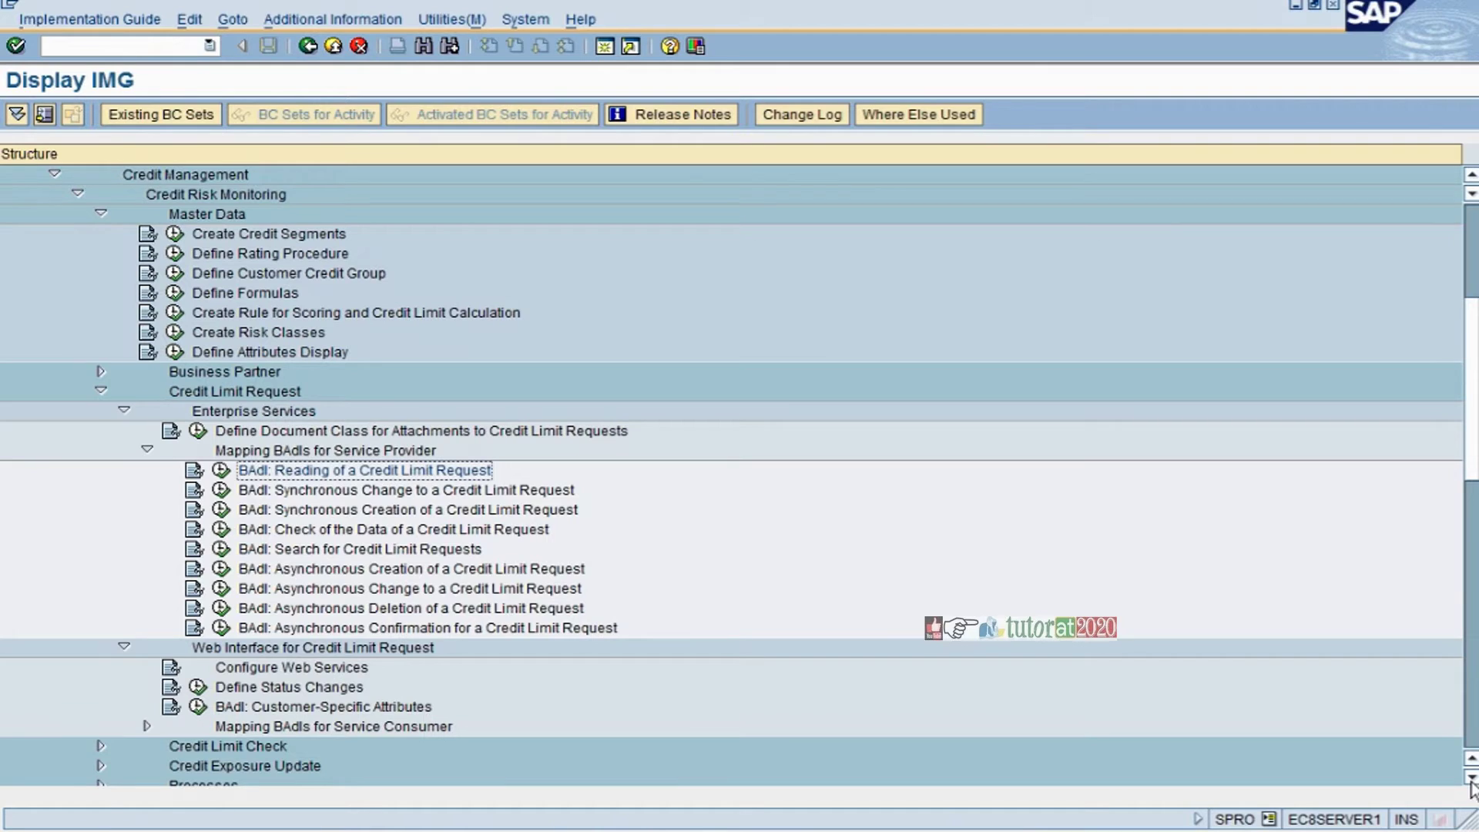
{"action": "scroll", "coordinate": [1471, 782], "scroll_direction": "down", "scroll_amount": 1}
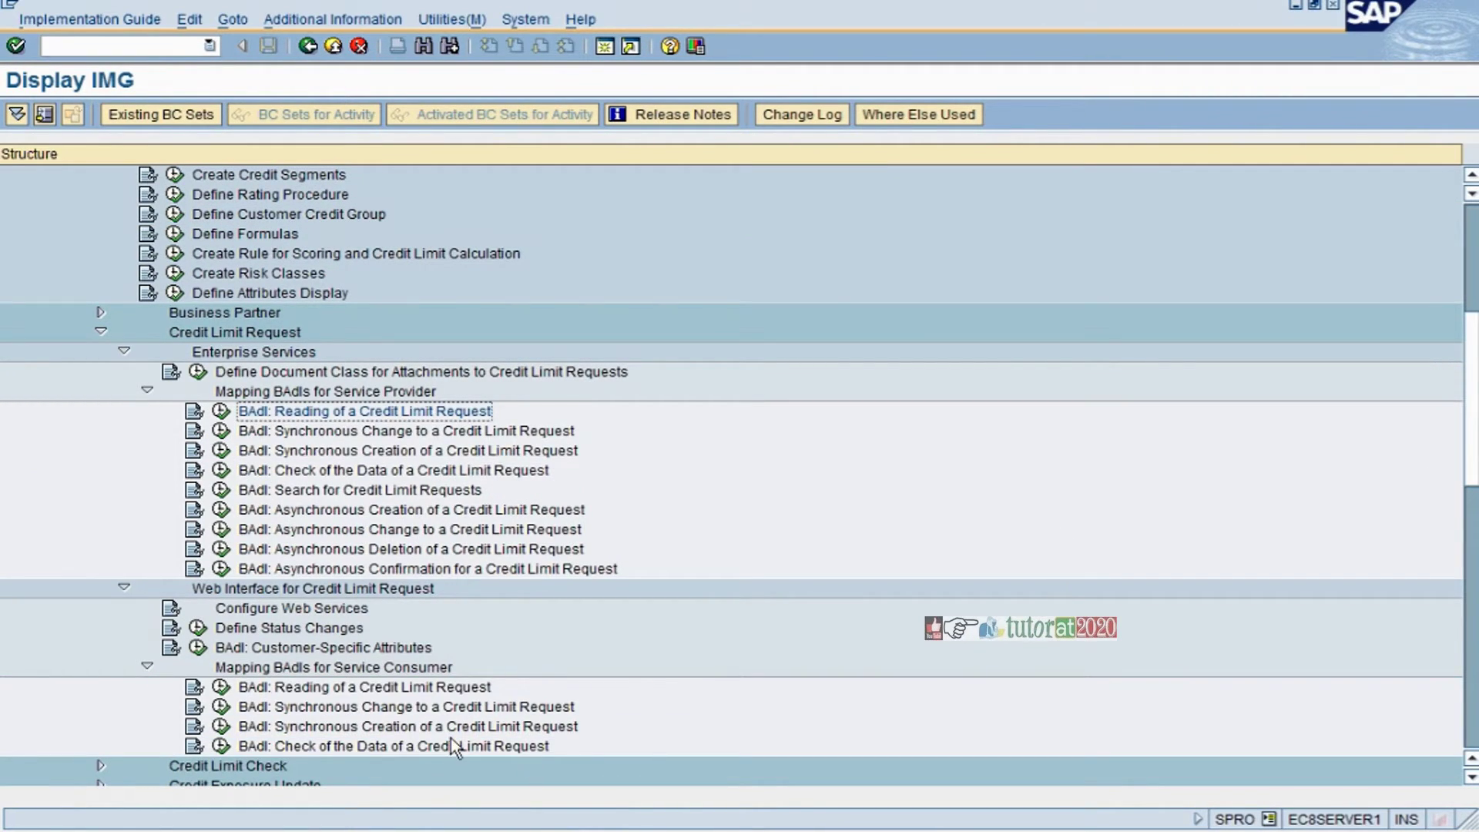
{"action": "left_click", "coordinate": [384, 710]}
{"action": "left_click", "coordinate": [382, 671]}
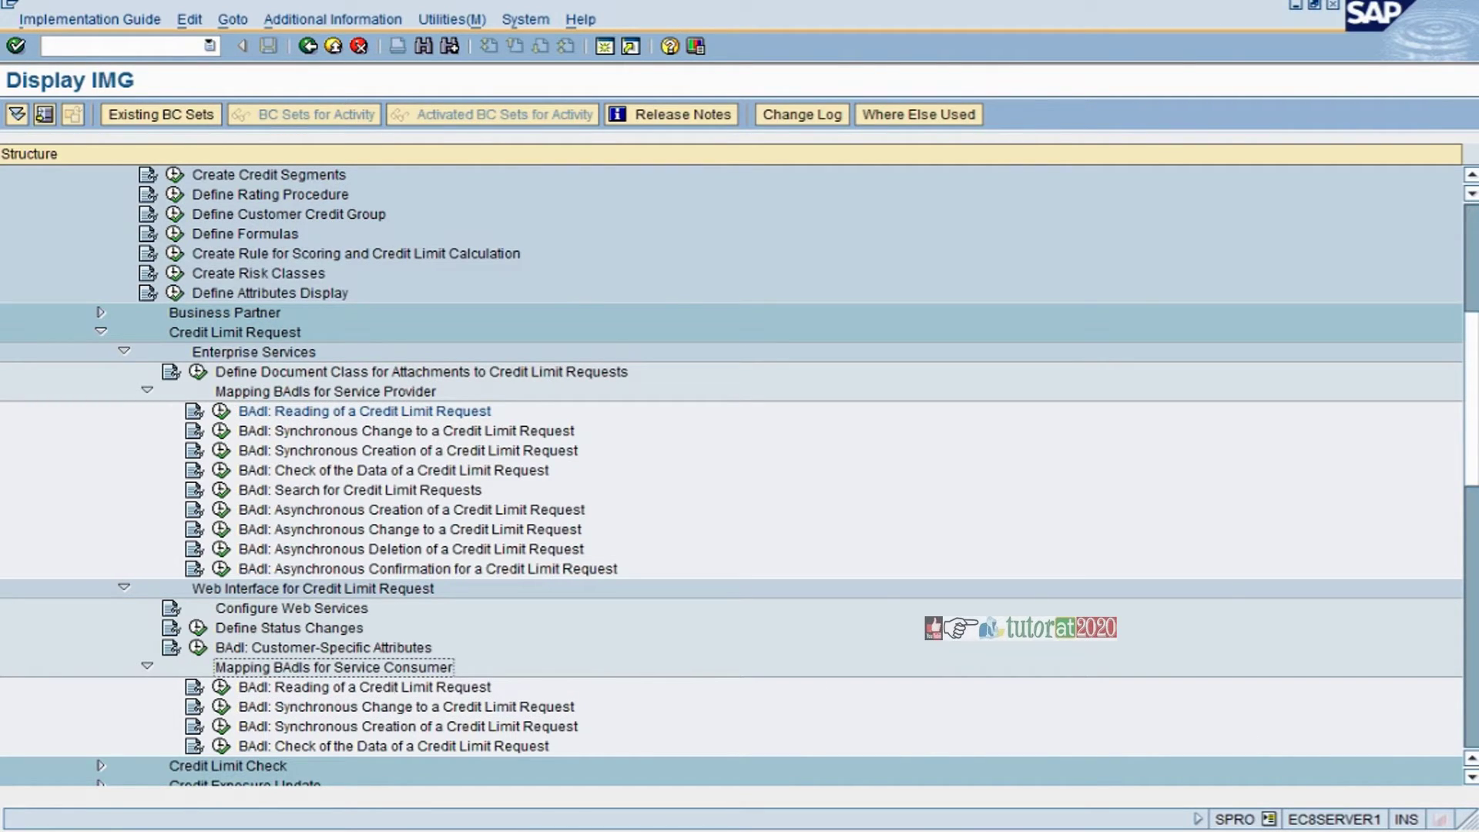
{"action": "left_click", "coordinate": [1471, 778]}
{"action": "scroll", "coordinate": [1472, 780], "scroll_direction": "down", "scroll_amount": 1}
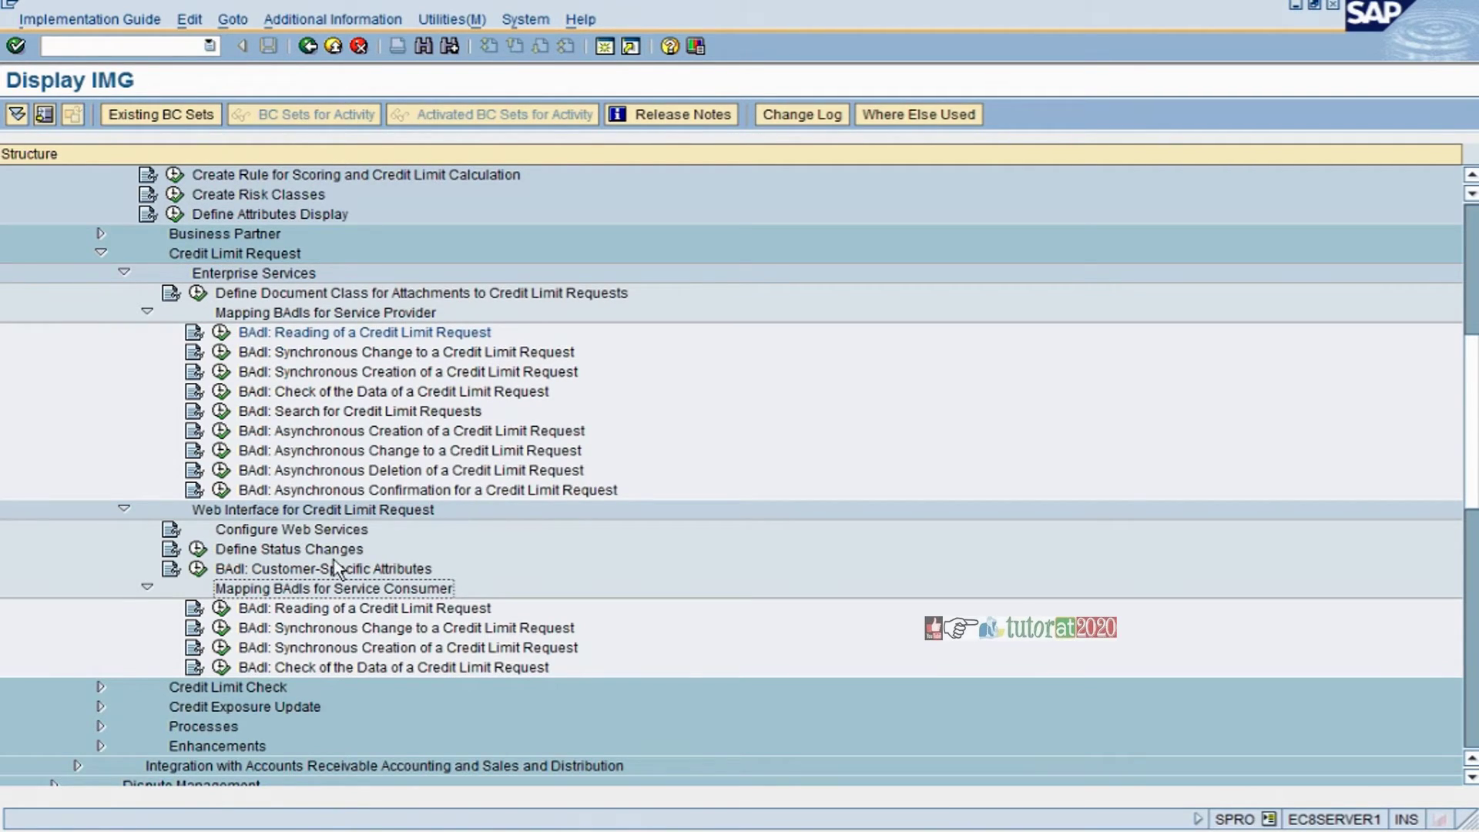
- Collapse the Service Provider and Service Consumer mapping BAdI branches, leaving Web Interface expanded
{"action": "left_click", "coordinate": [147, 311]}
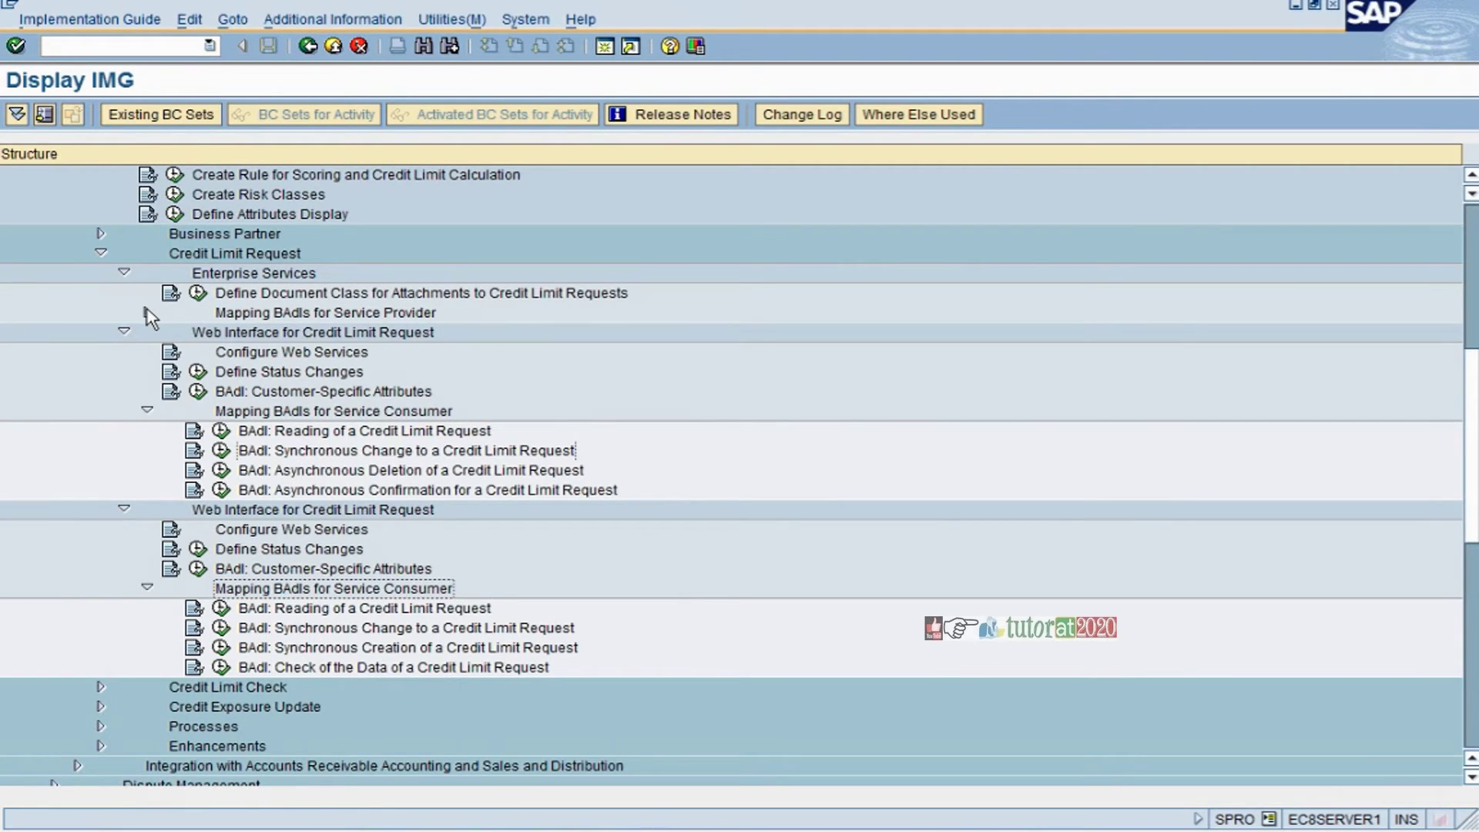
{"action": "left_click", "coordinate": [123, 332]}
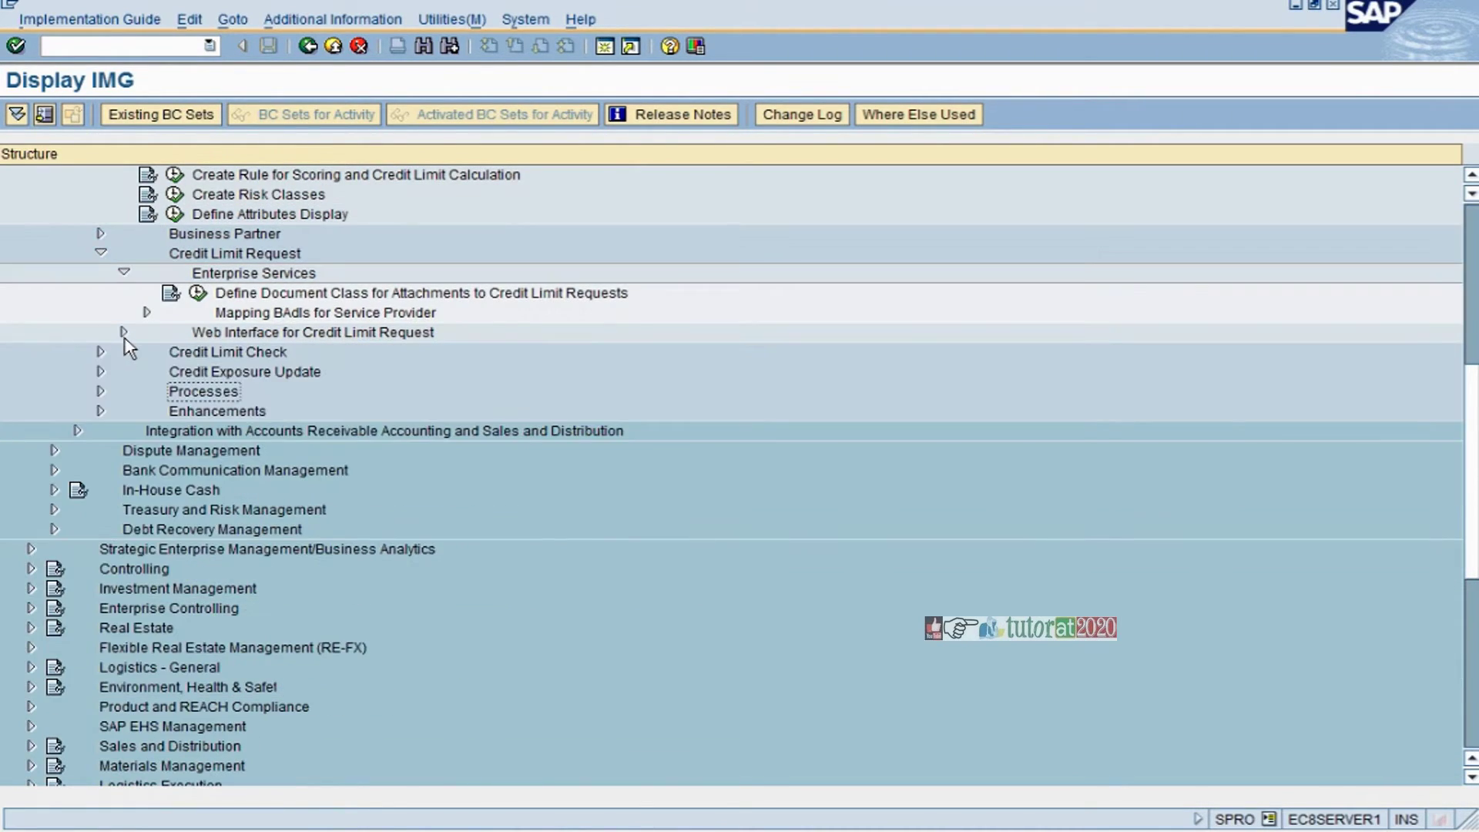
{"action": "left_click", "coordinate": [124, 333]}
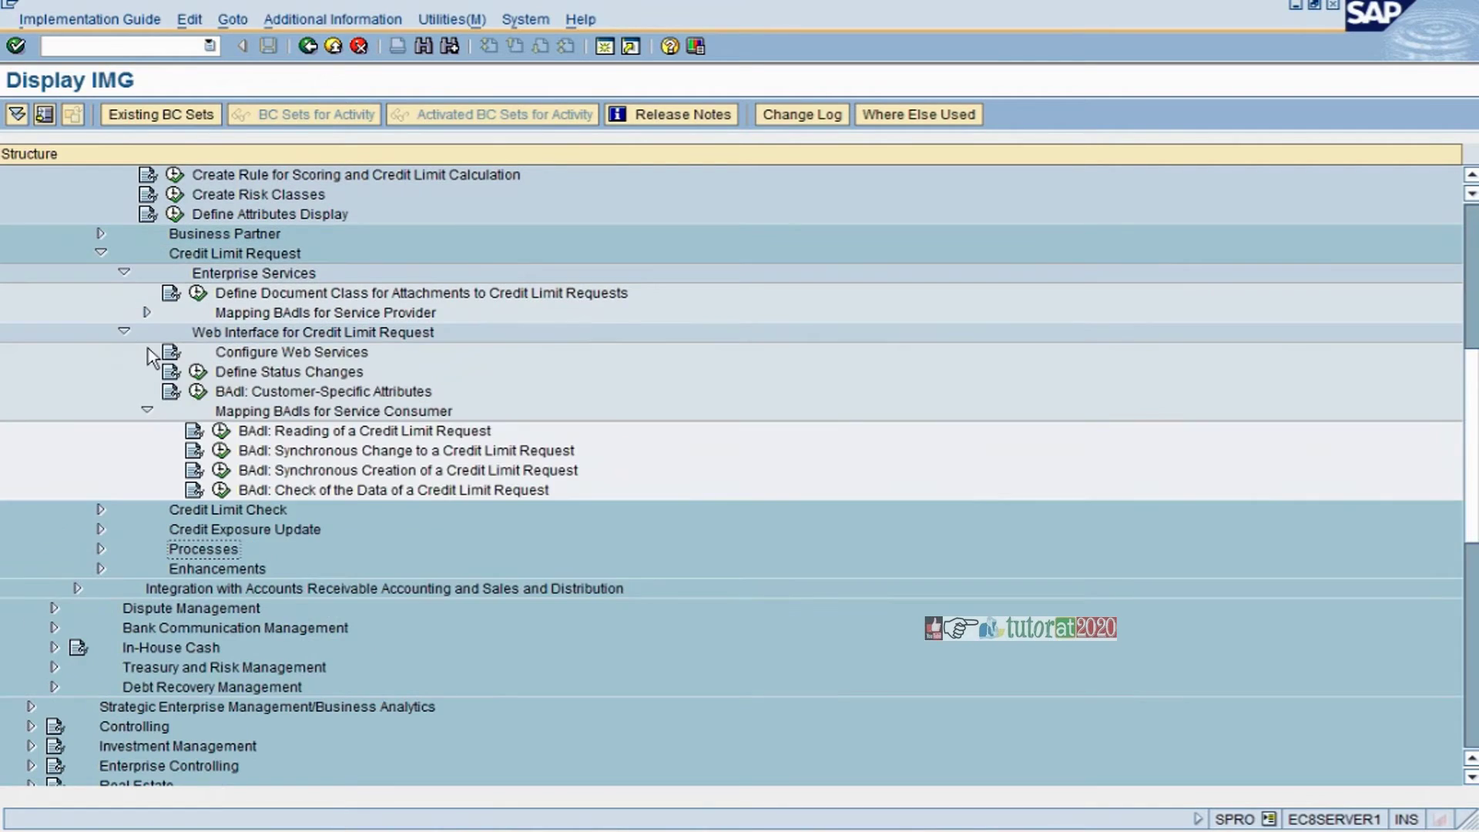
{"action": "left_click", "coordinate": [146, 410]}
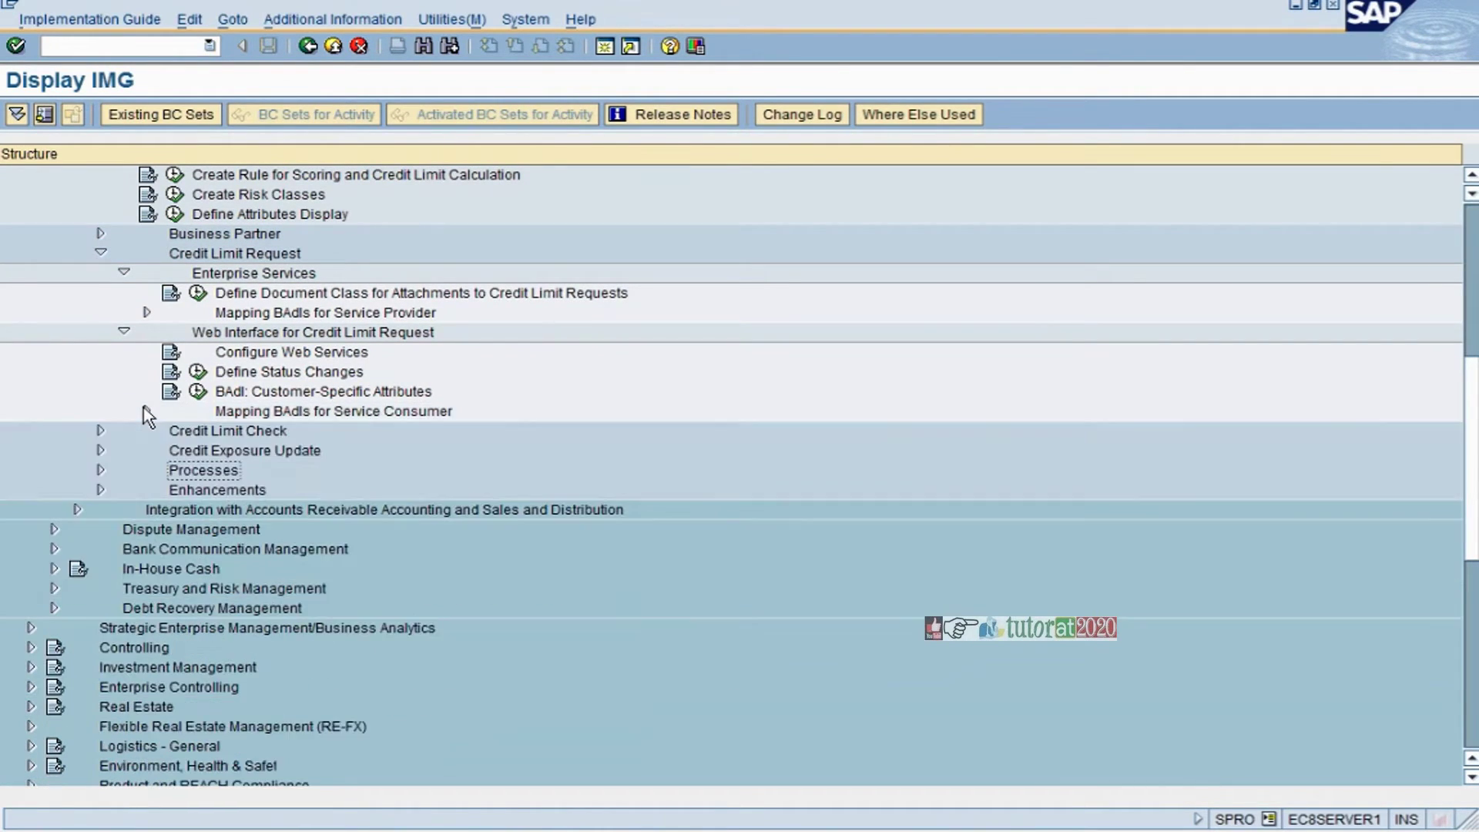